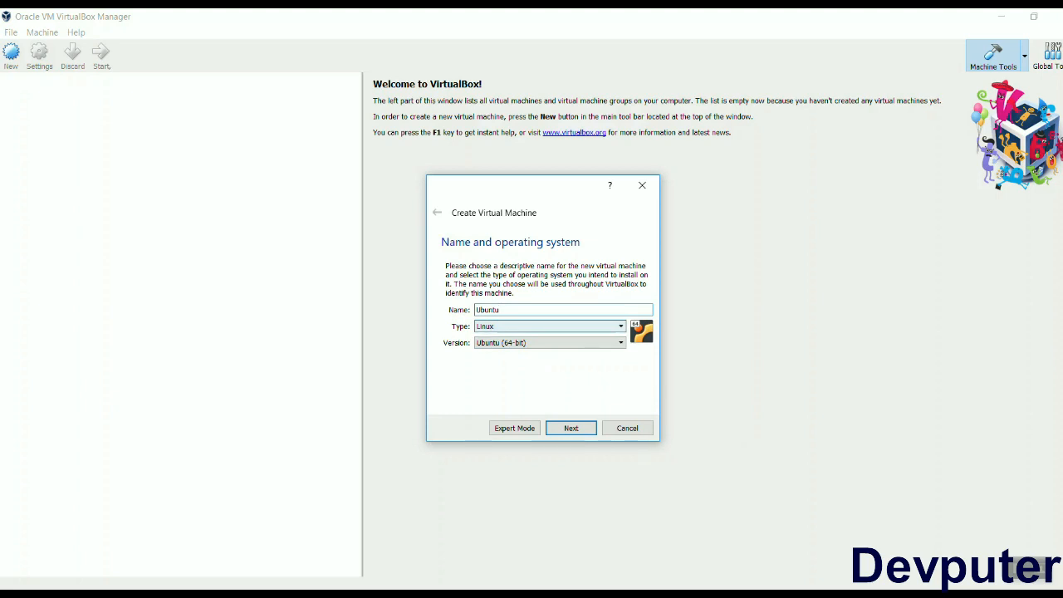
Step: Set the new Ubuntu virtual machine's type to Linux and version to Ubuntu (64-bit), and continue to the memory size
left_click(550, 325)
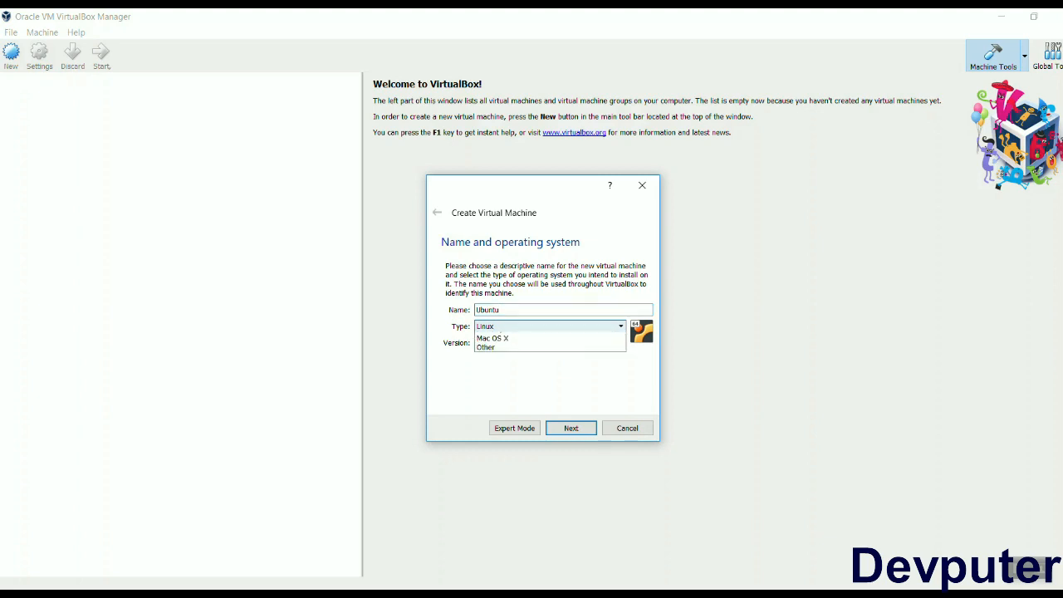
key("Return")
key("Tab")
key("alt+Down")
key("Return")
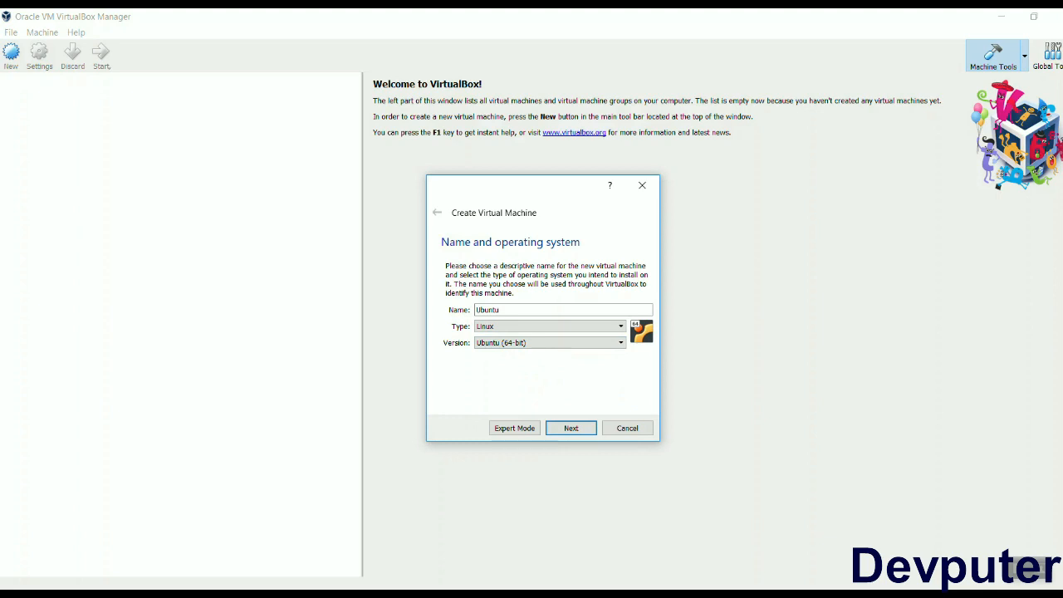
key("Return")
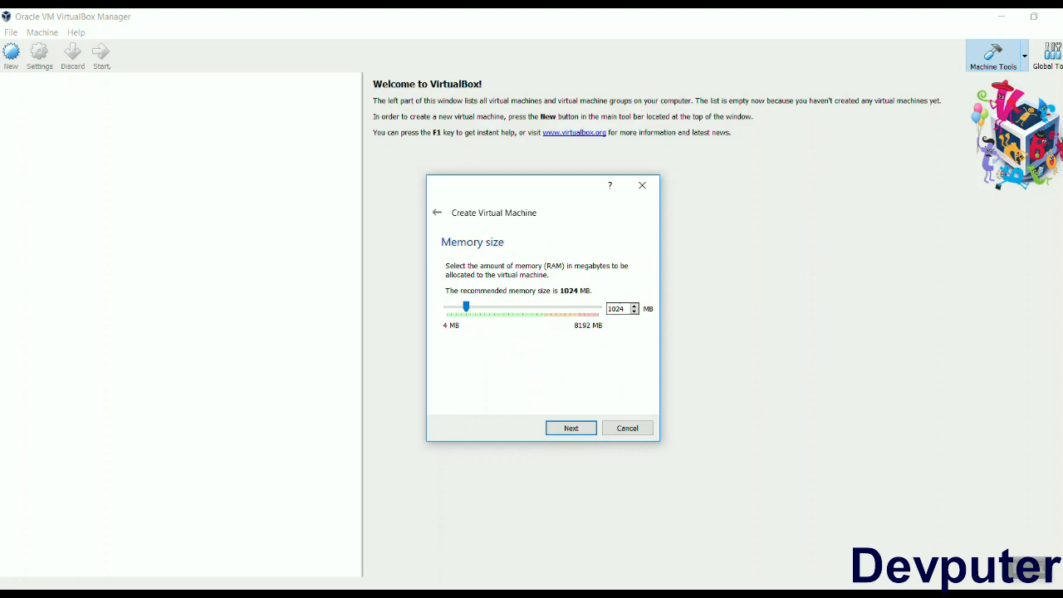
Step: Allocate 2048 MB of memory to the virtual machine and continue to the hard disk options
key("BackSpace")
key("BackSpace")
type("2")
key("Delete")
key("BackSpace")
type("048")
key("Return")
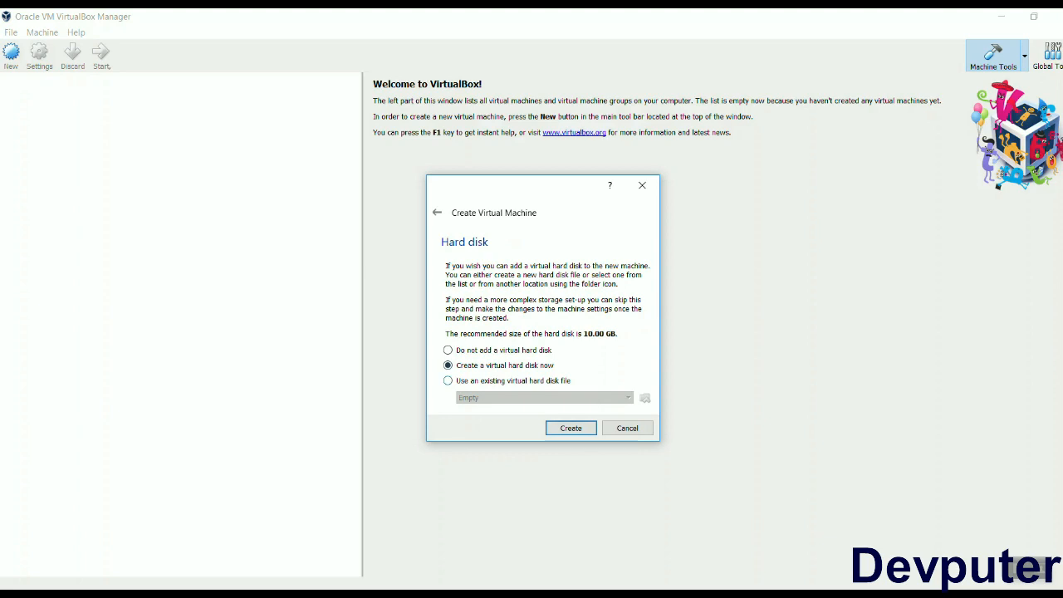
Step: Choose to create a new virtual hard disk as a dynamically allocated VDI (VirtualBox Disk Image)
left_click(447, 381)
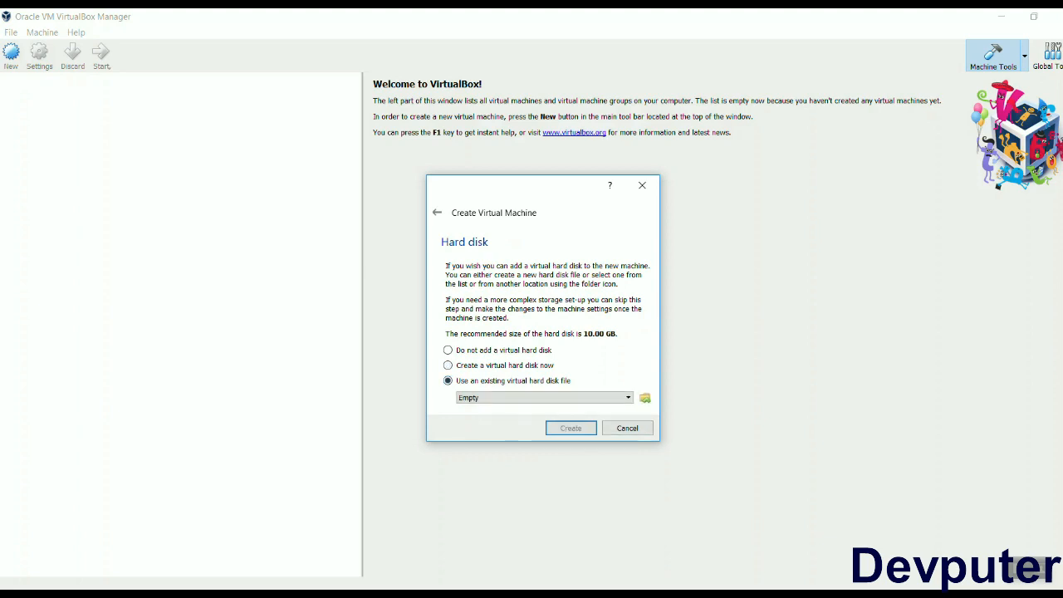
left_click(448, 365)
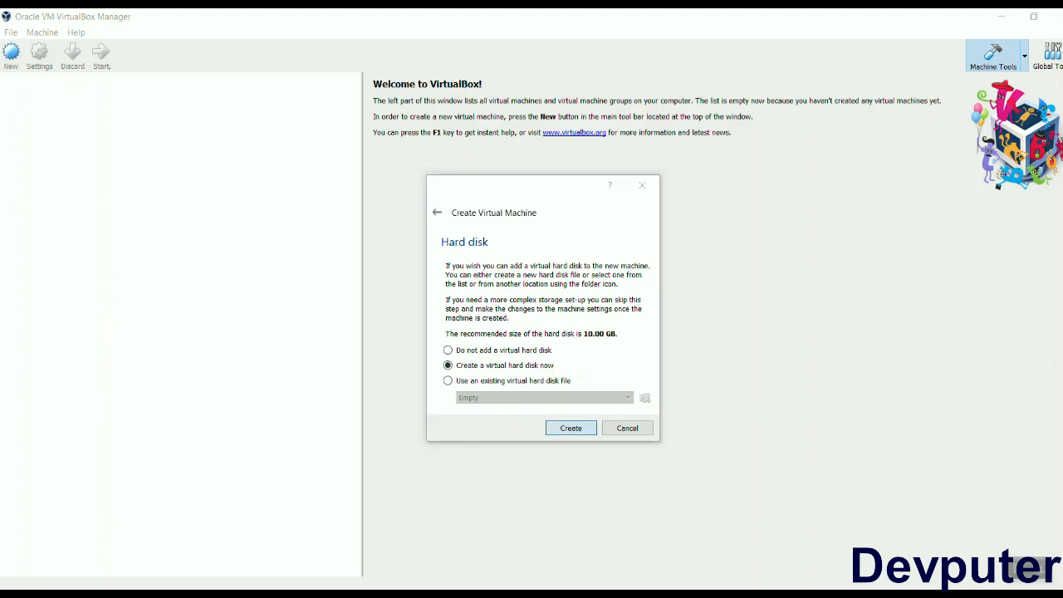
key("Return")
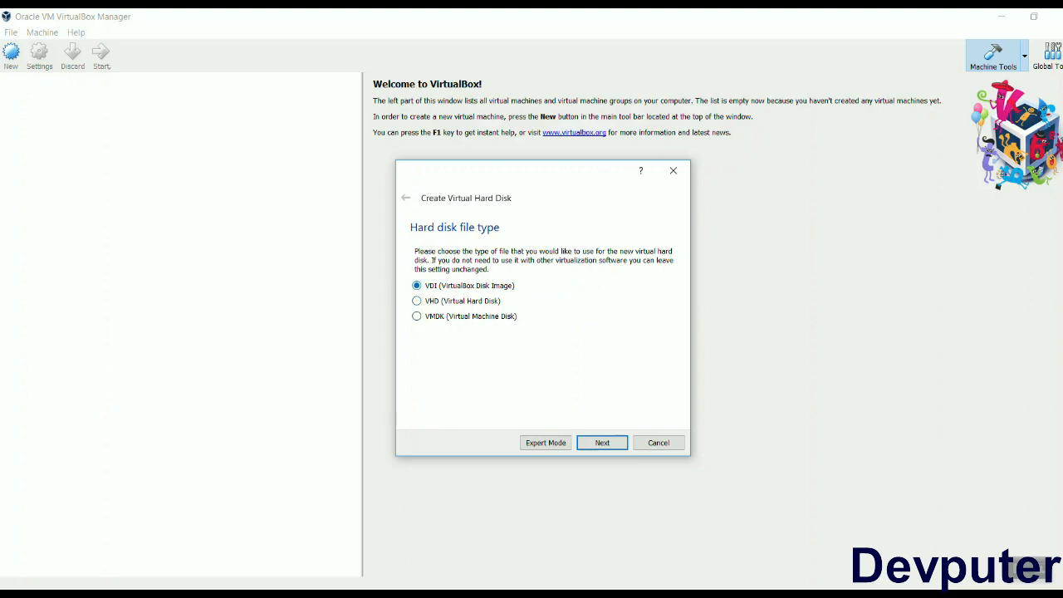
key("Return")
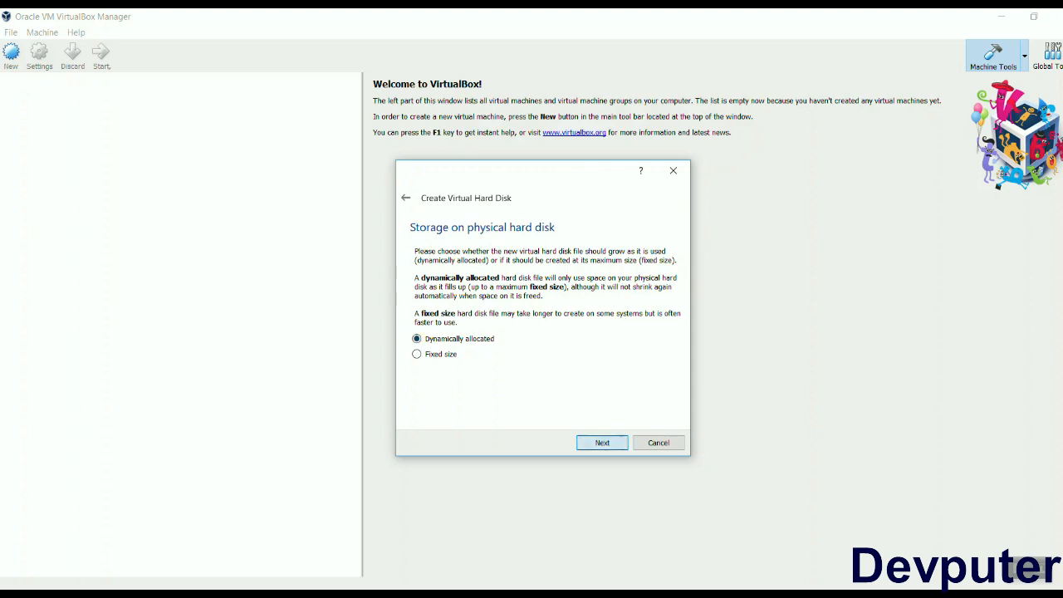
left_click(602, 443)
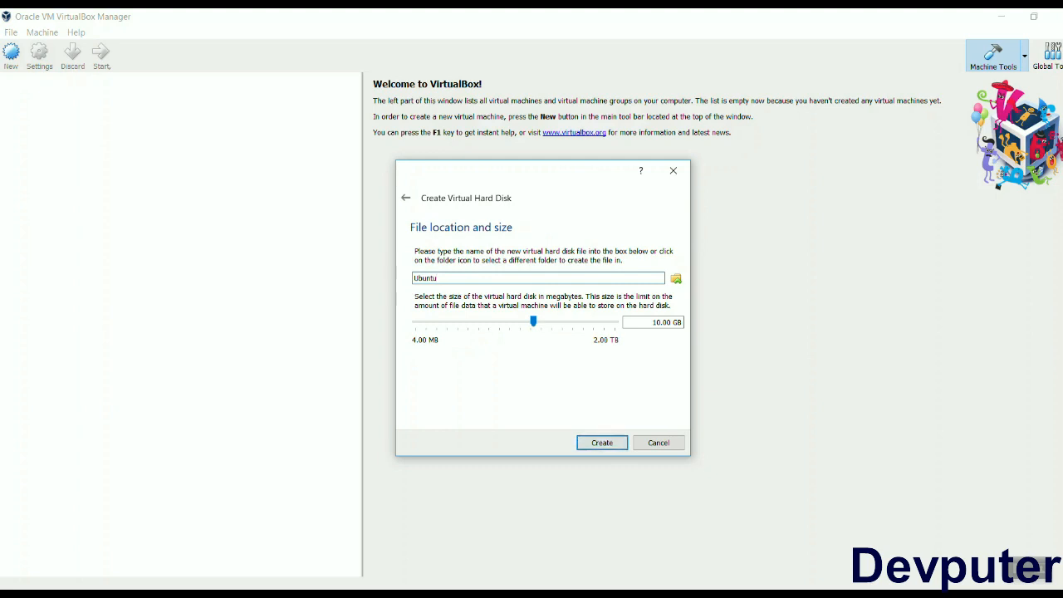
Step: Set the size of the virtual hard disk to 20.00 GB
left_click(655, 322)
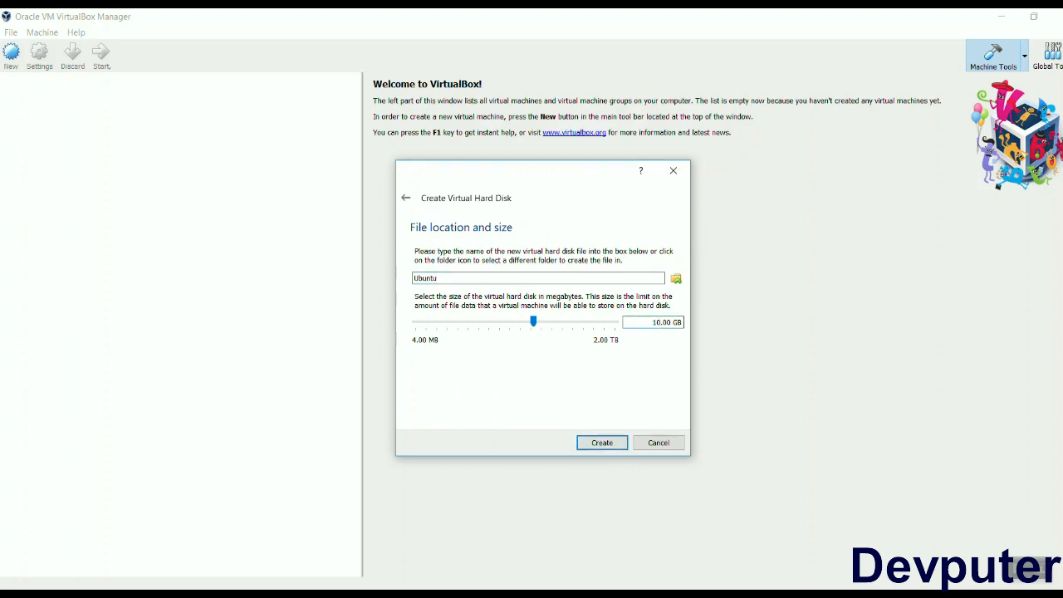
key("BackSpace")
key("BackSpace")
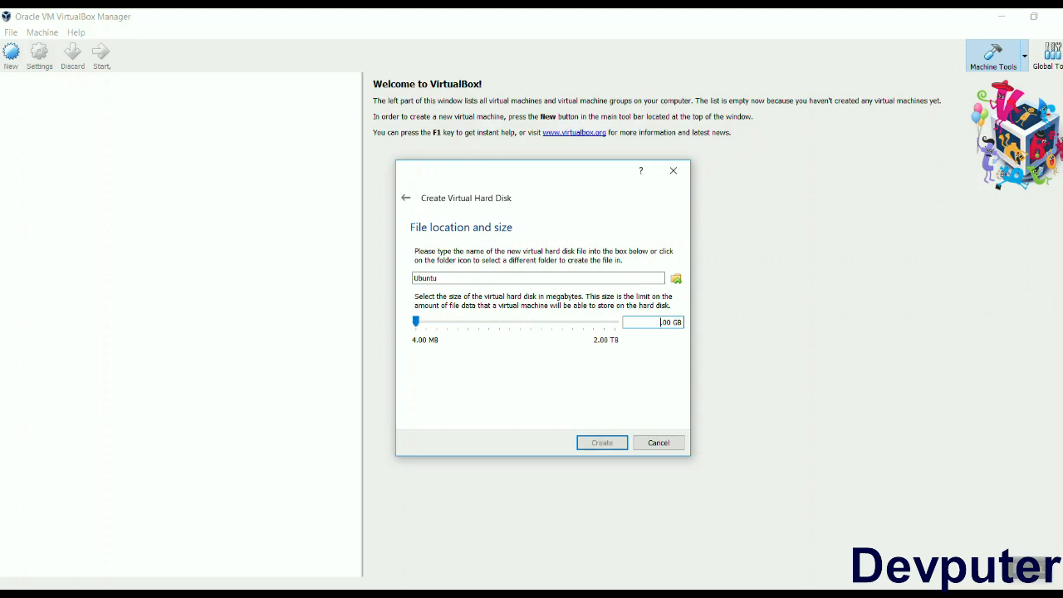
type("20")
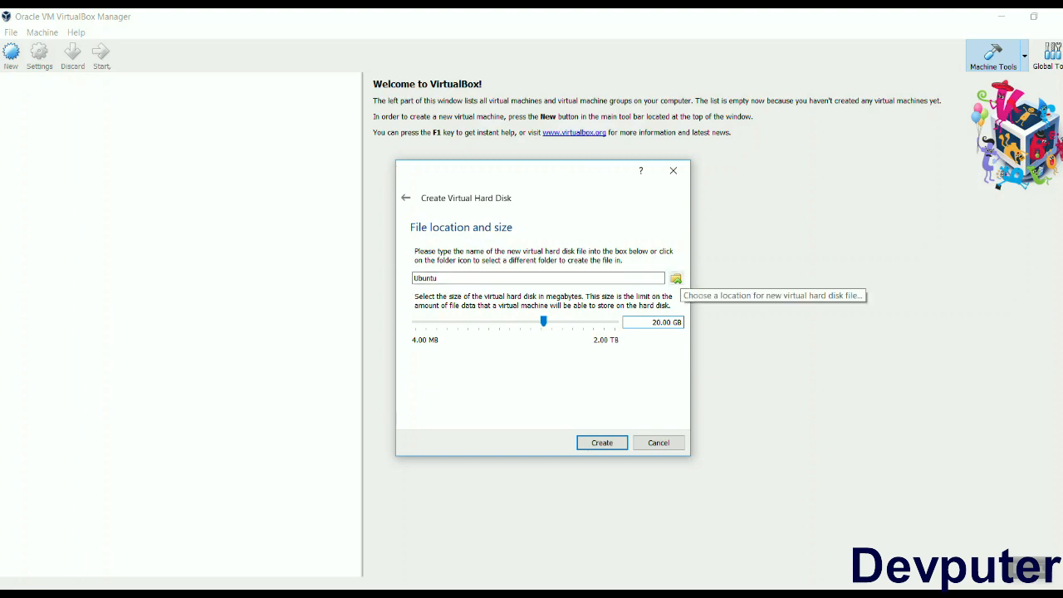
Step: Set the disk file's location to E:\LINUX_OS_VIRTUAL_BOX\UBUNTU, keeping the file name Ubuntu, and create the virtual hard disk
left_click(676, 278)
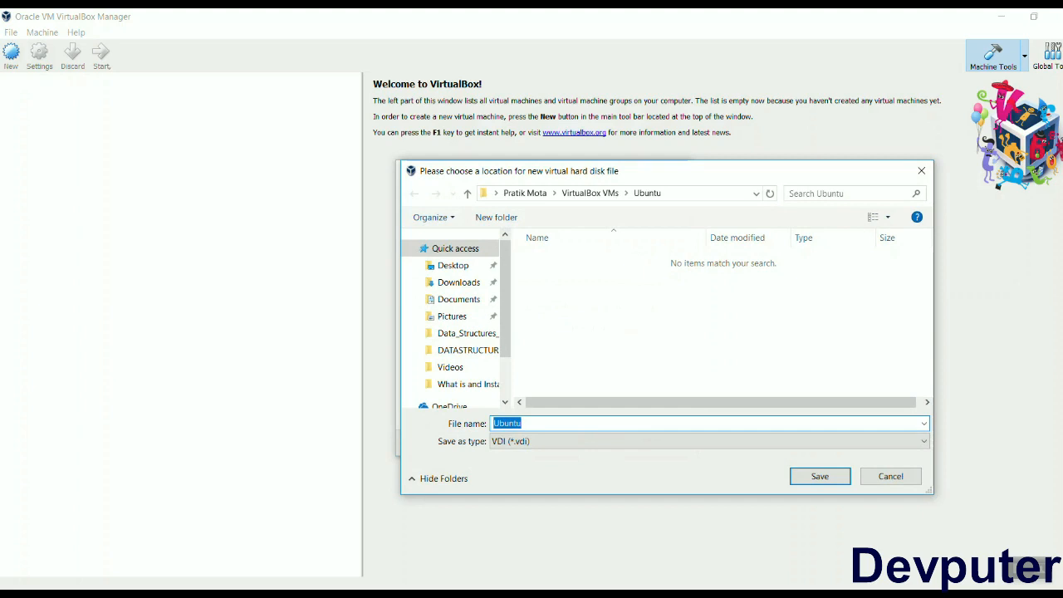
mouse_move(399, 593)
left_click(399, 543)
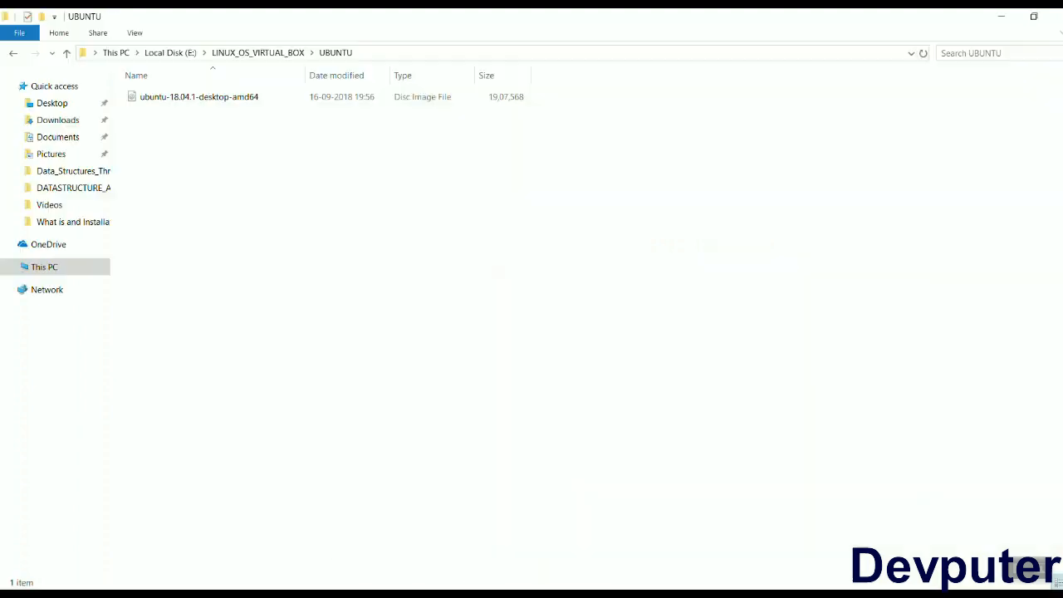
left_click(581, 53)
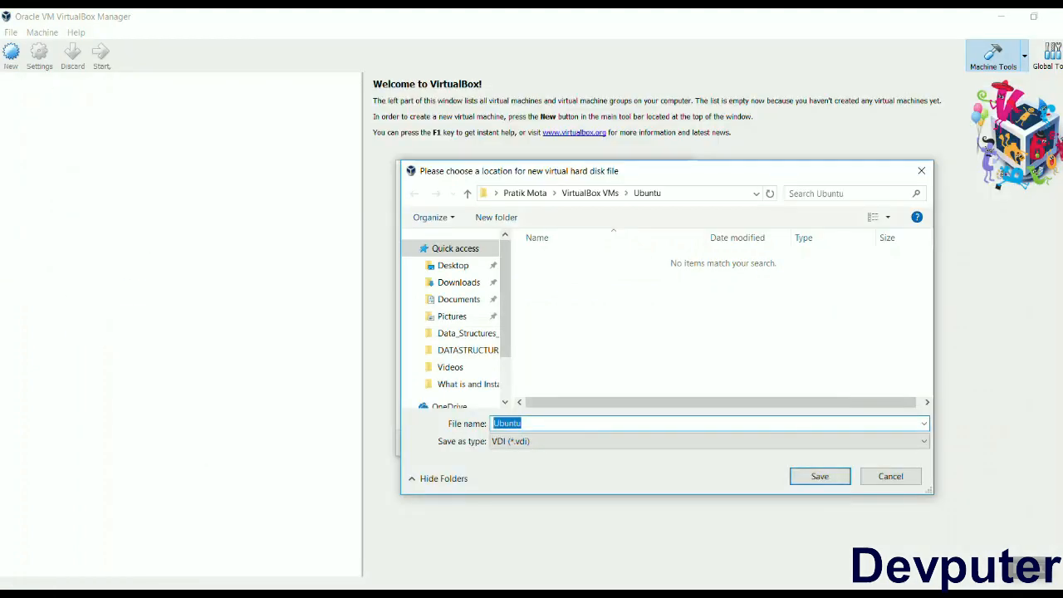
type("E:\\LINUX_OS_VIRTUAL_BOX\\UBUNTU")
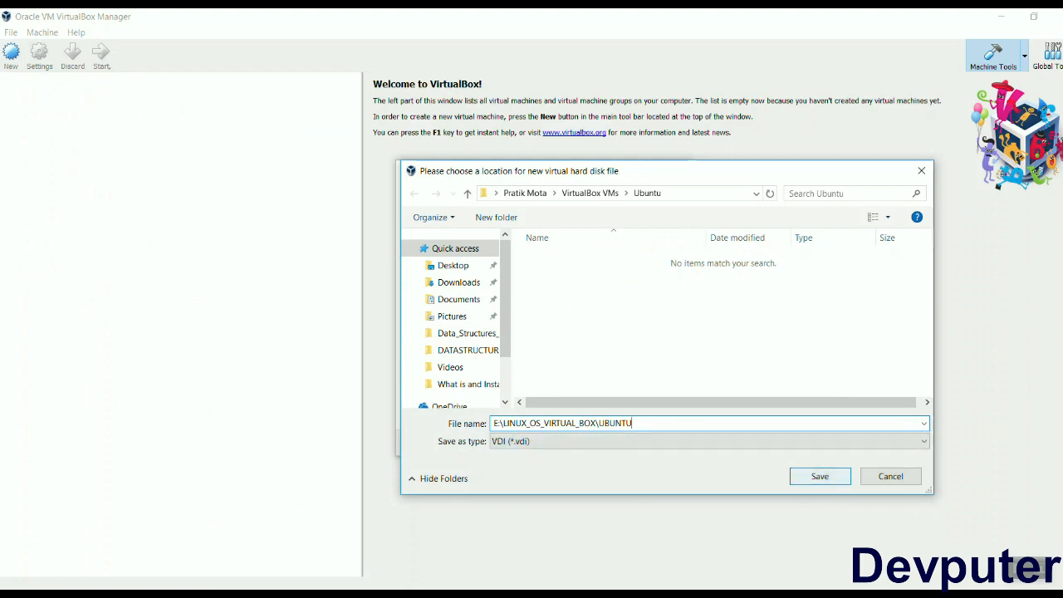
key("Return")
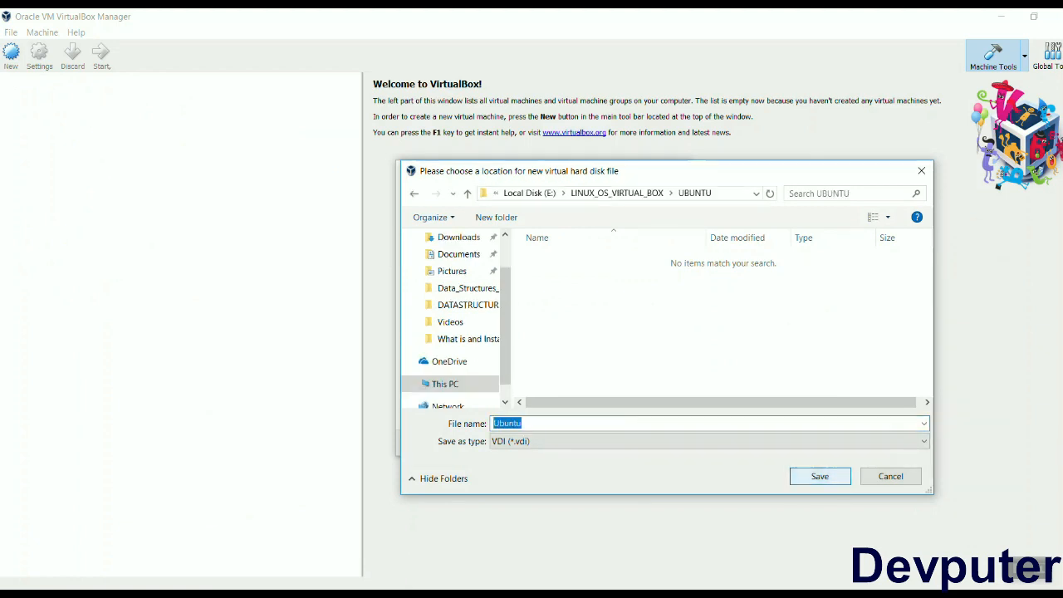
key("Return")
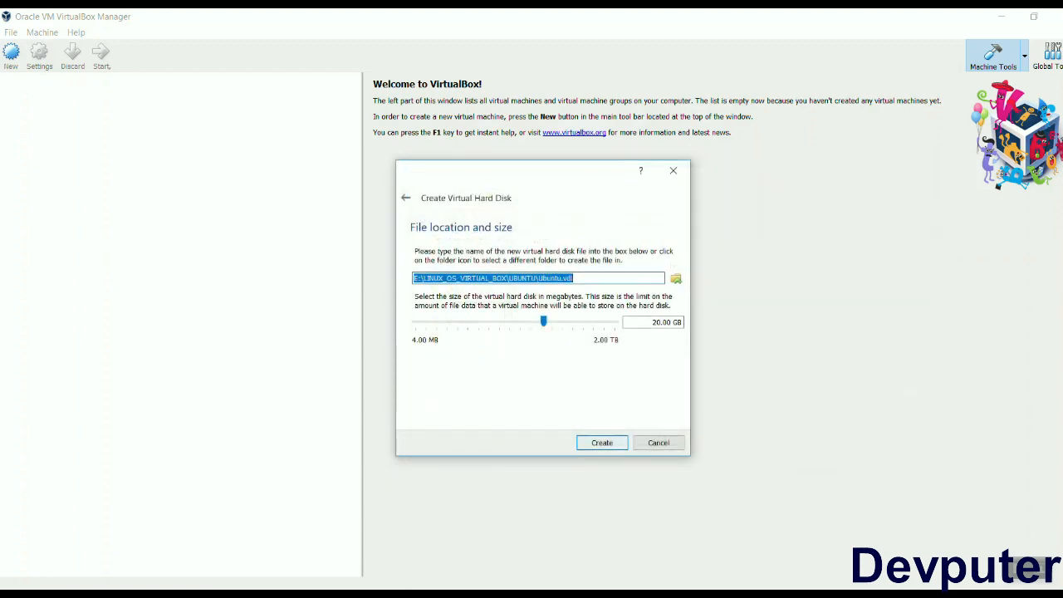
left_click(602, 442)
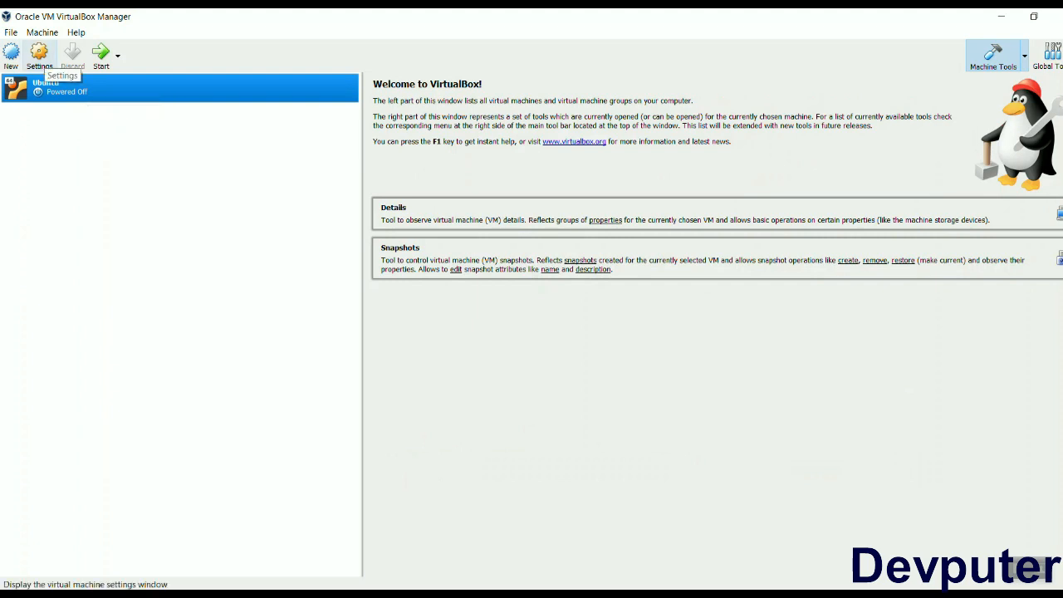
Step: In the Ubuntu machine's advanced general settings, set both Shared Clipboard and Drag'n'Drop to Bidirectional
left_click(39, 53)
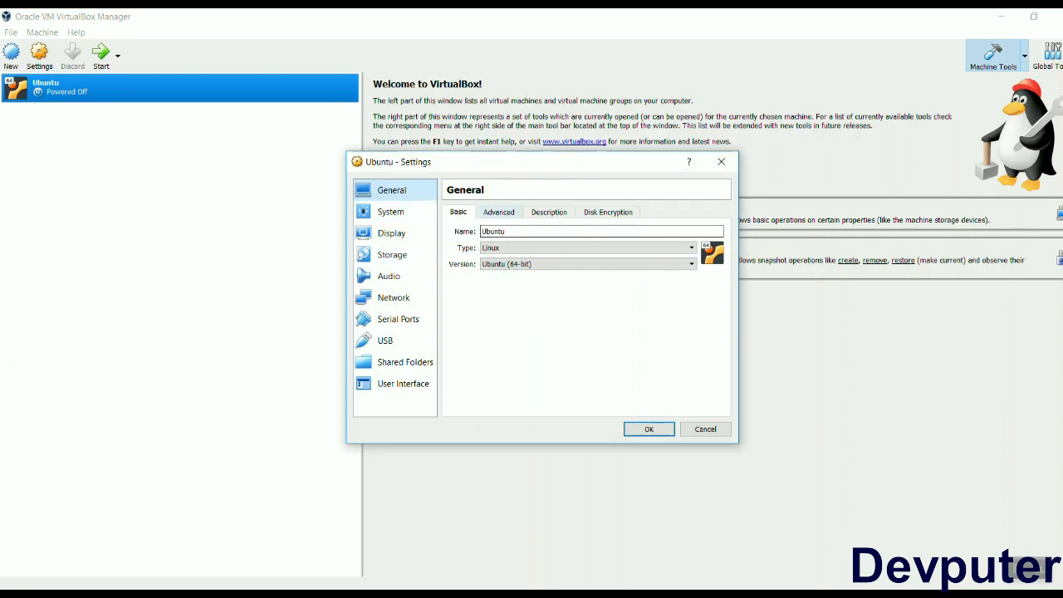
left_click(498, 212)
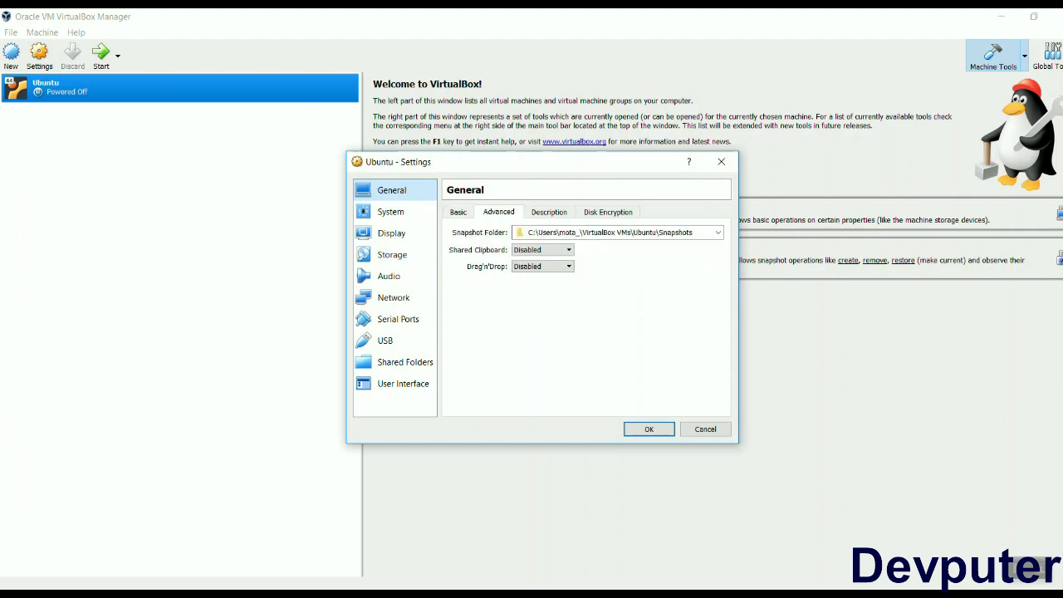
left_click(541, 249)
left_click(534, 288)
left_click(541, 266)
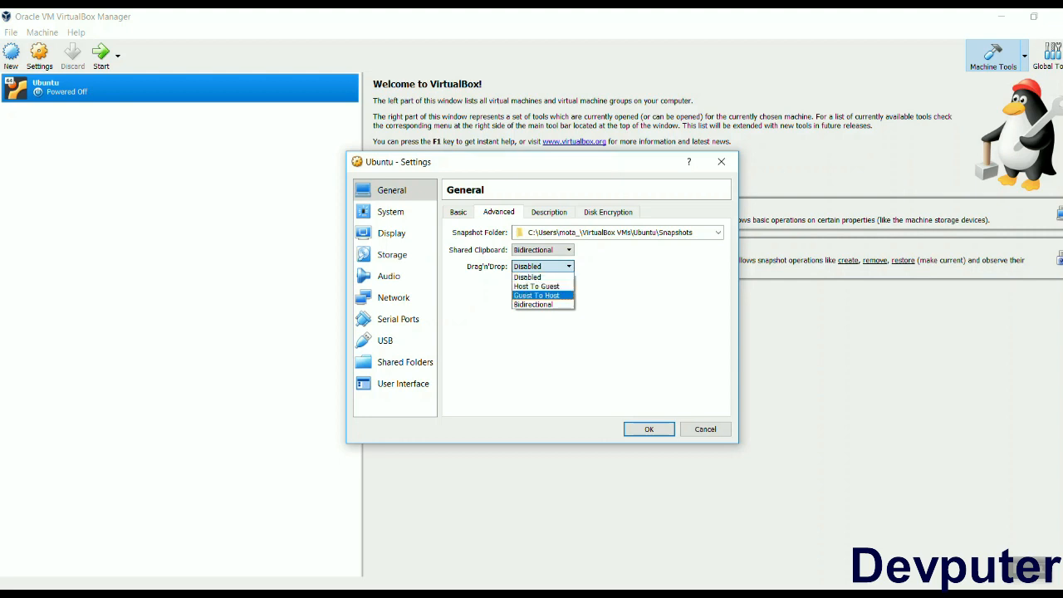
left_click(534, 303)
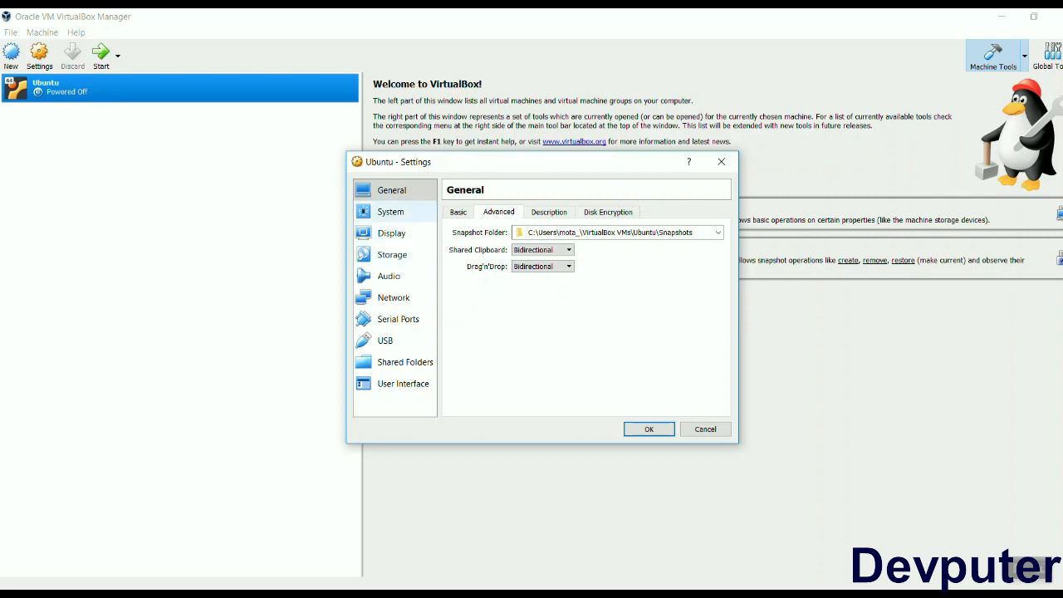
Step: Load ubuntu-18.04.1-desktop-amd64 from E:\LINUX_OS_VIRTUAL_BOX\UBUNTU into the machine's empty IDE optical drive and save the settings
left_click(391, 212)
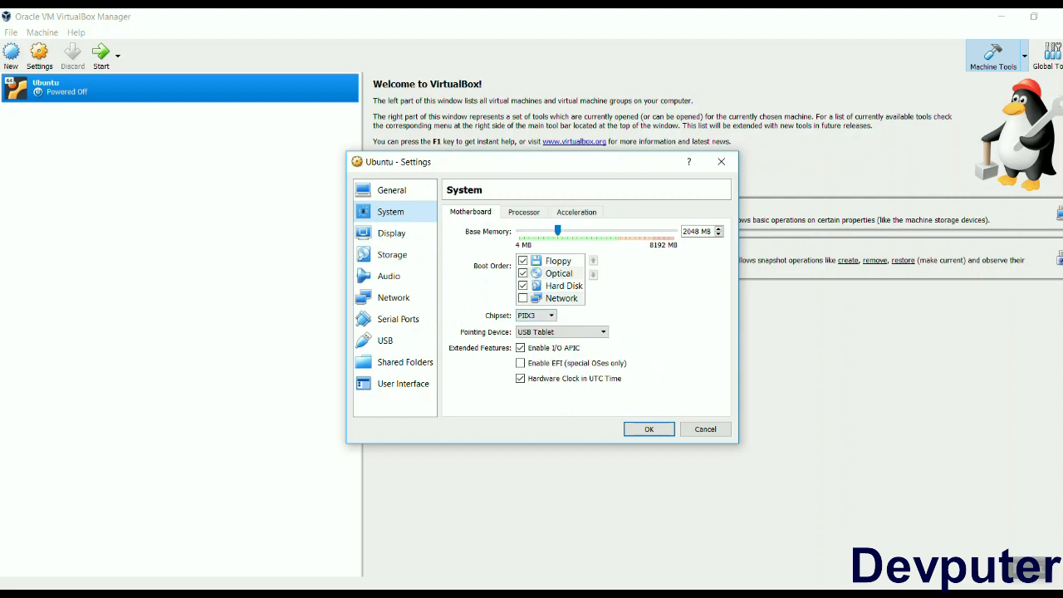
left_click(391, 233)
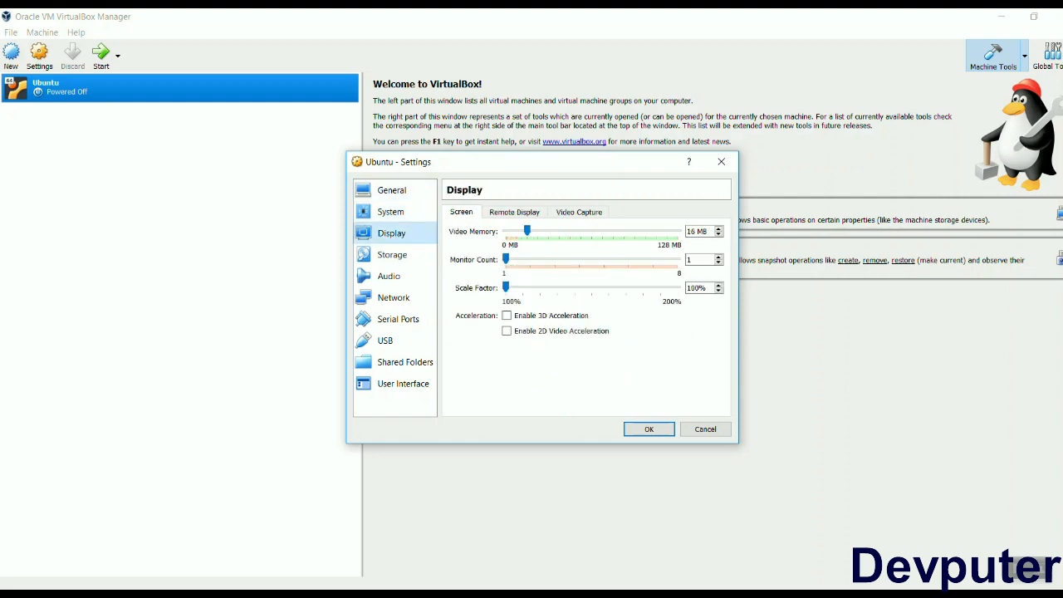
left_click(392, 255)
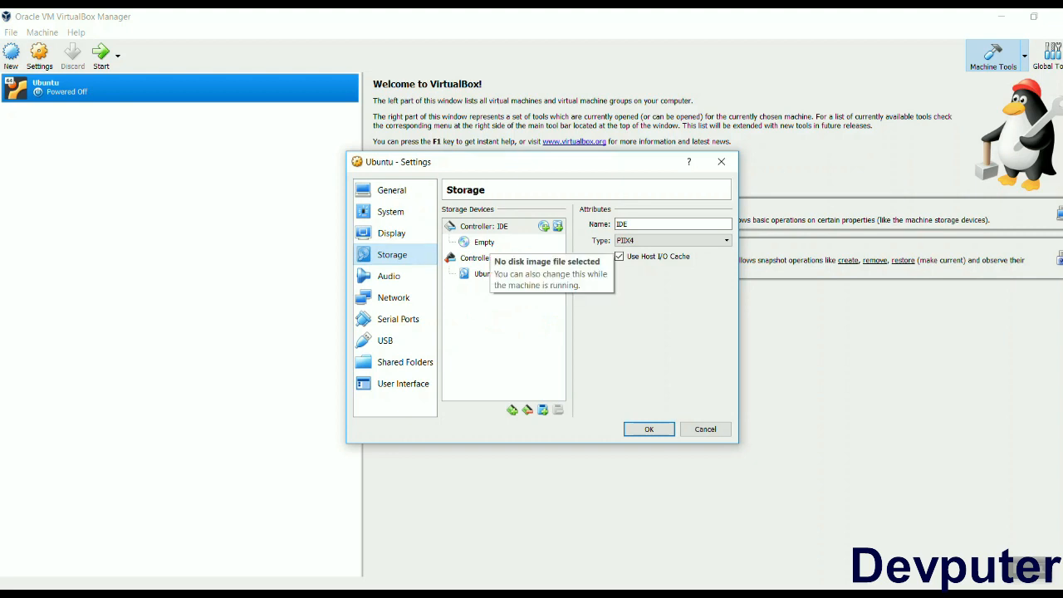
left_click(487, 241)
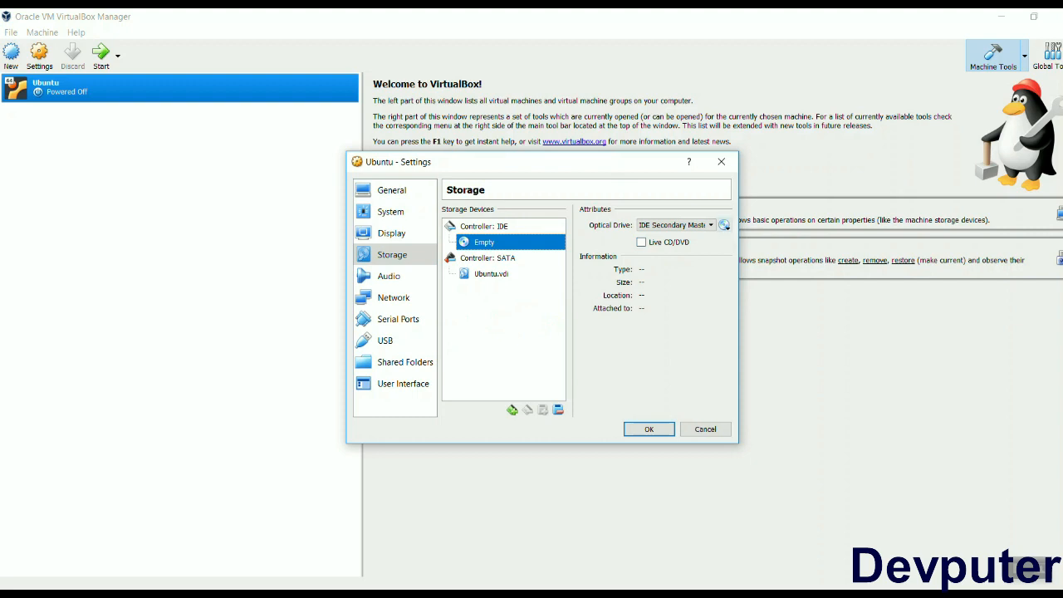
left_click(724, 225)
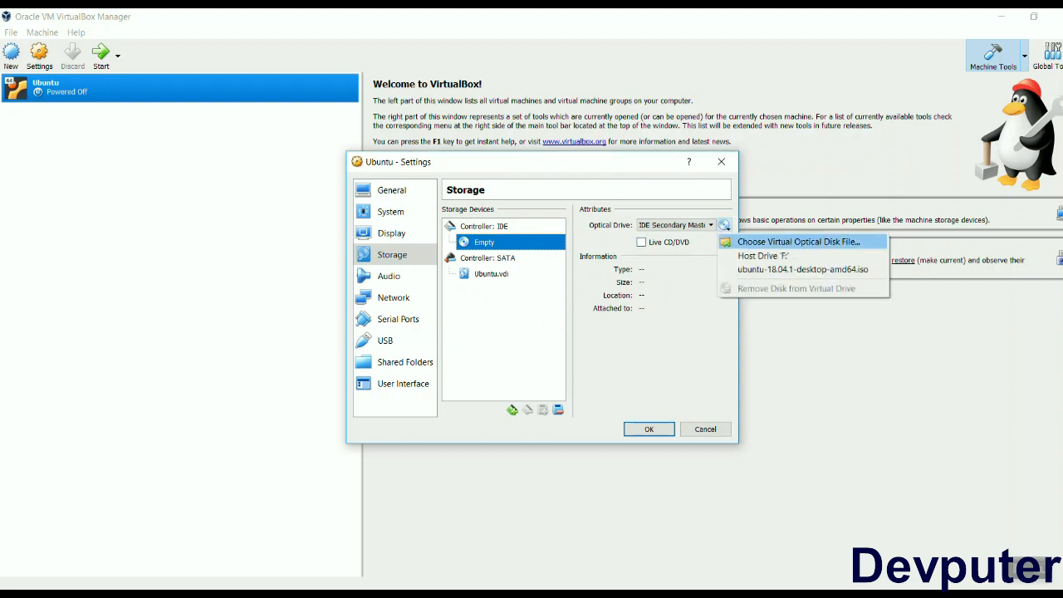
left_click(797, 242)
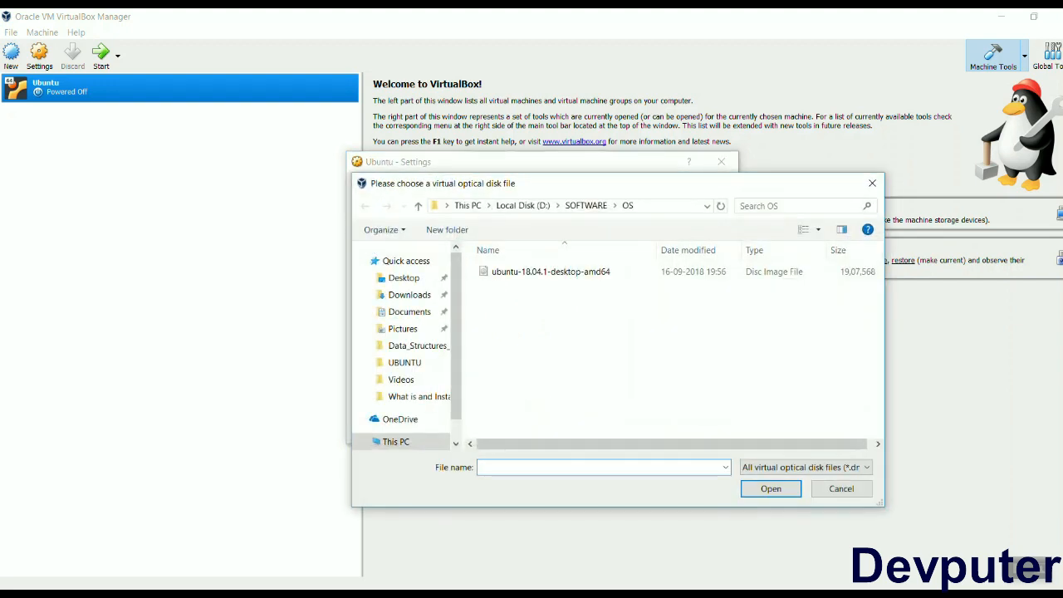
type("E:\\LINUX_OS_VIRTUAL_BOX\\UBUNTU")
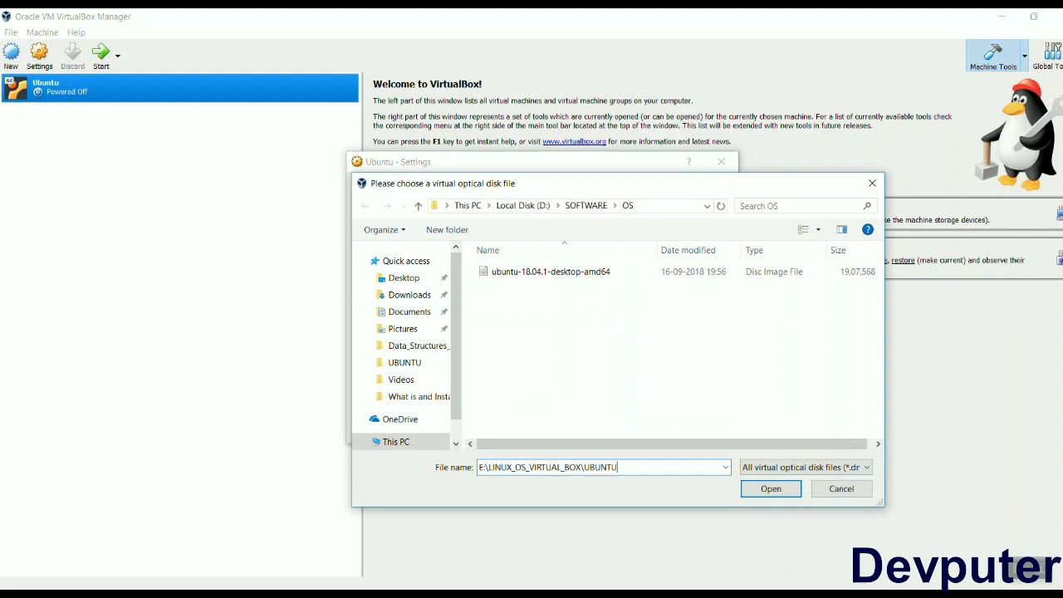
key("Return")
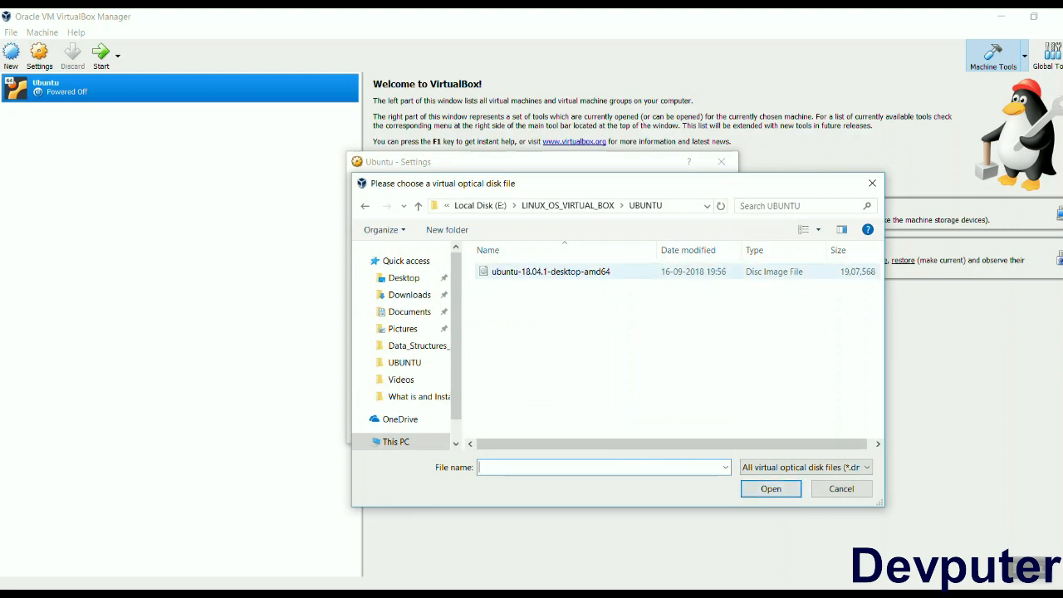
left_click(551, 271)
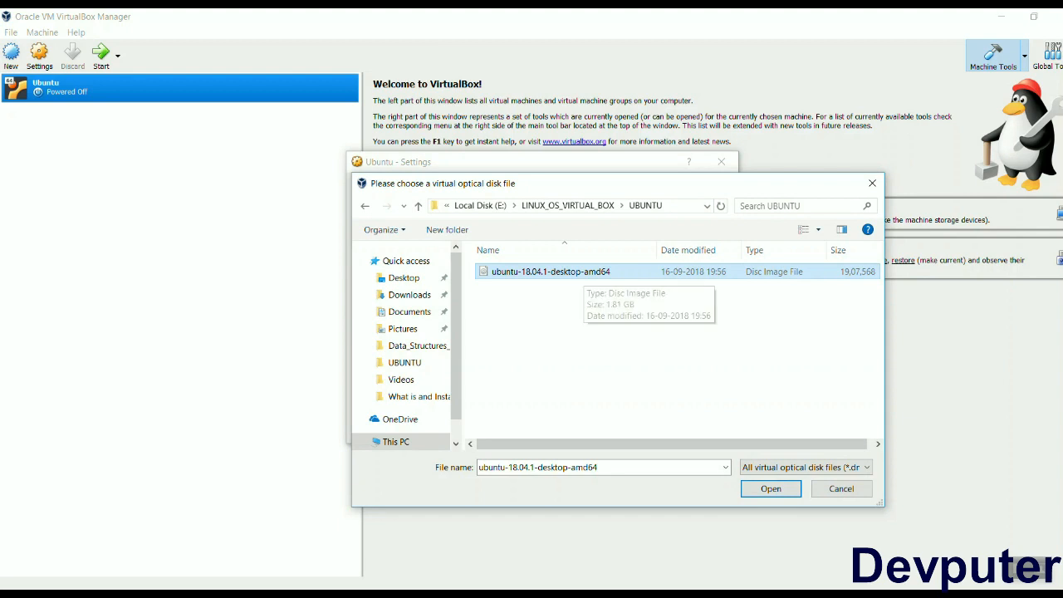
key("Return")
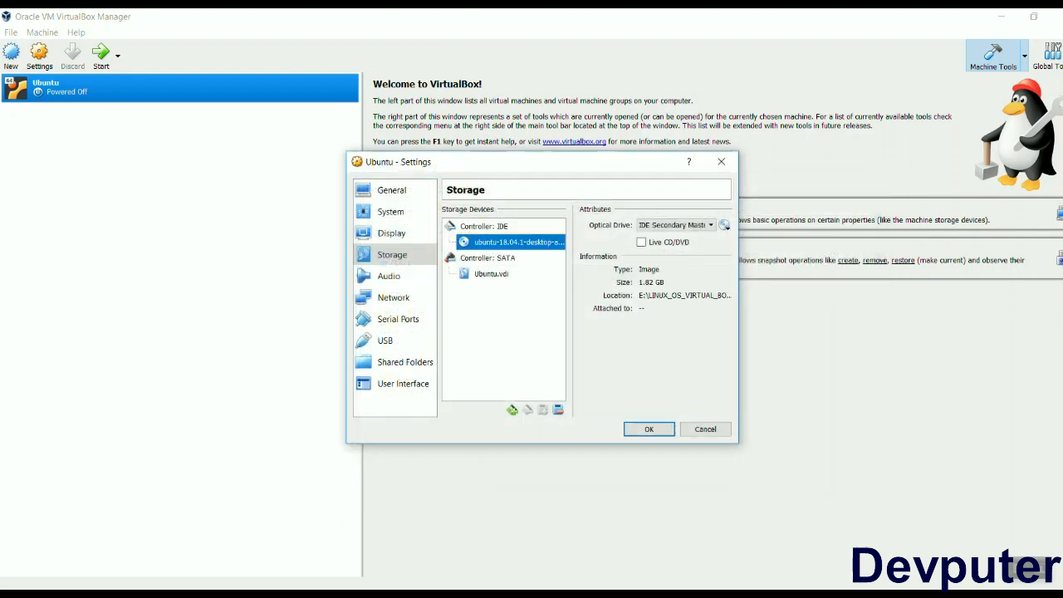
left_click(484, 226)
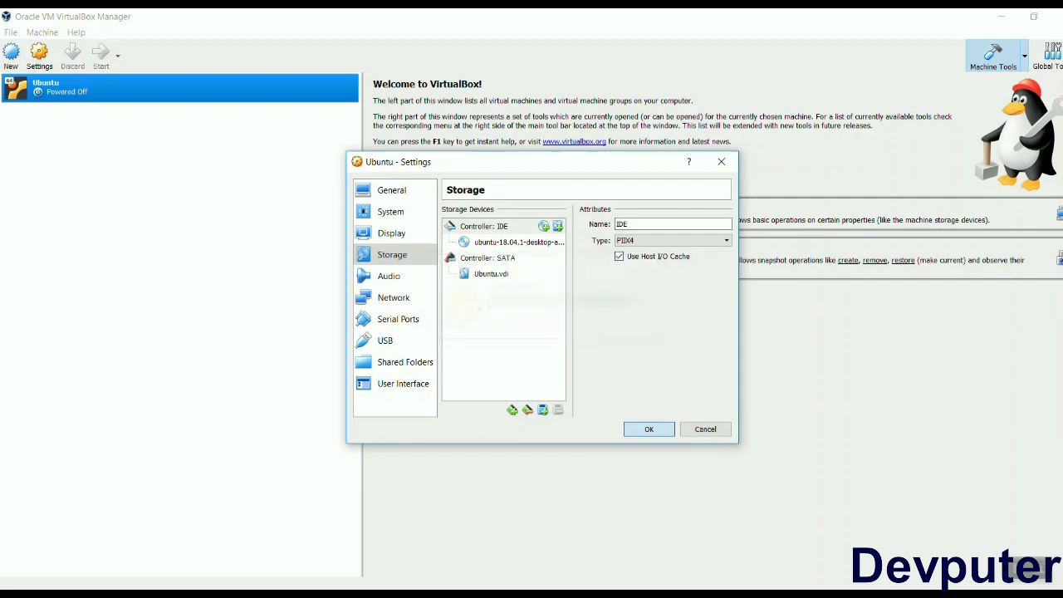
key("Return")
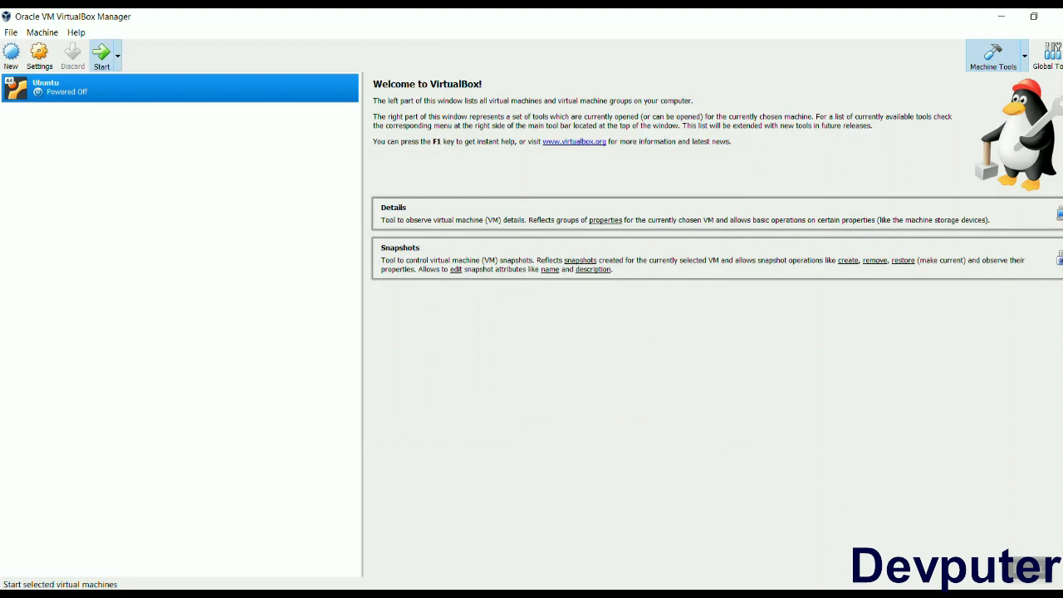
Step: Start the Ubuntu virtual machine in a maximized window and begin installing Ubuntu in English with the English (US) keyboard layout
left_click(101, 54)
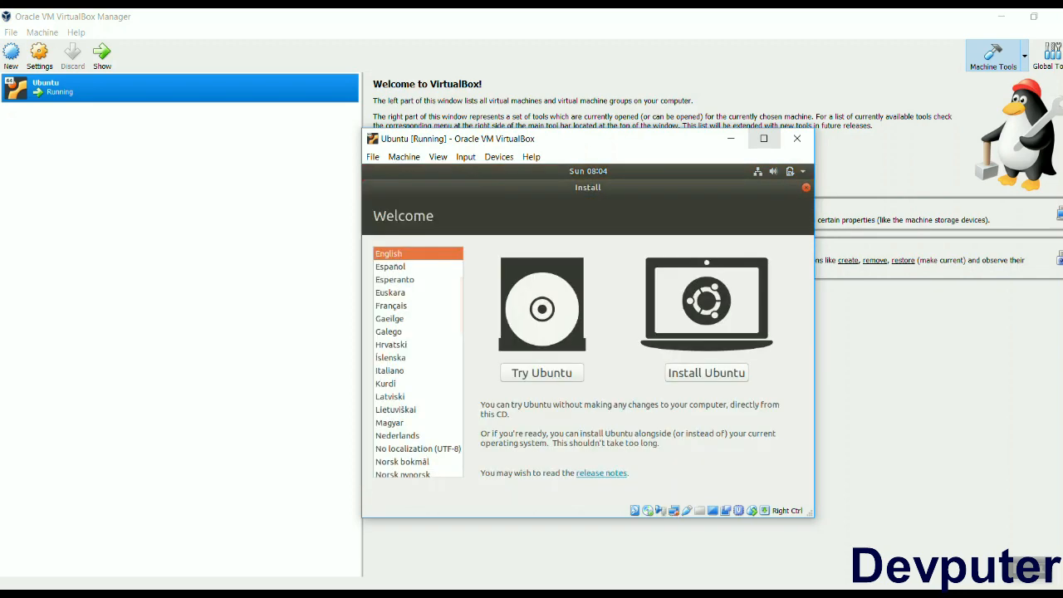
left_click(764, 139)
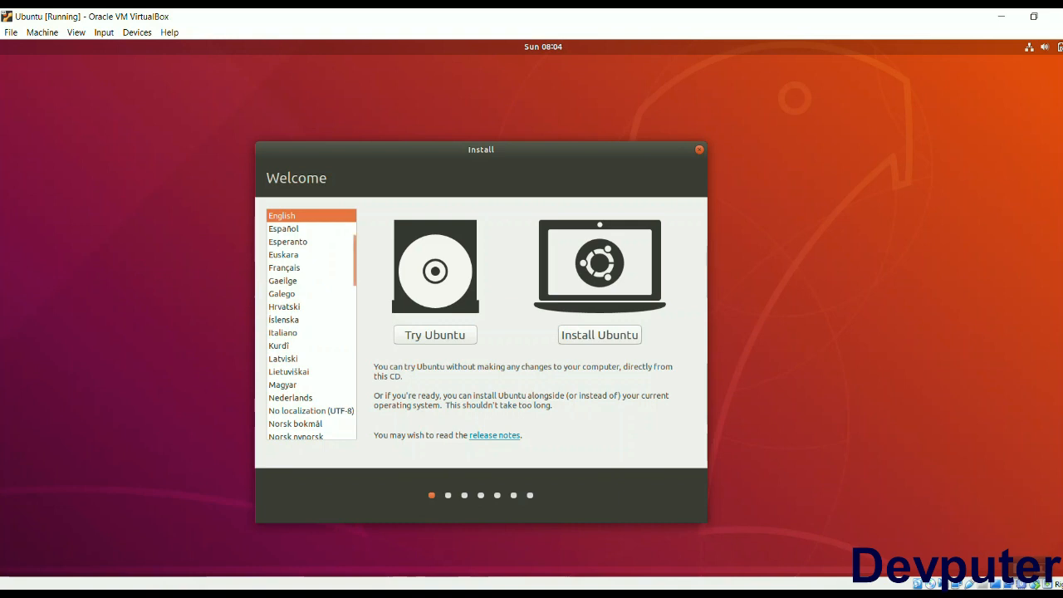
left_click(600, 335)
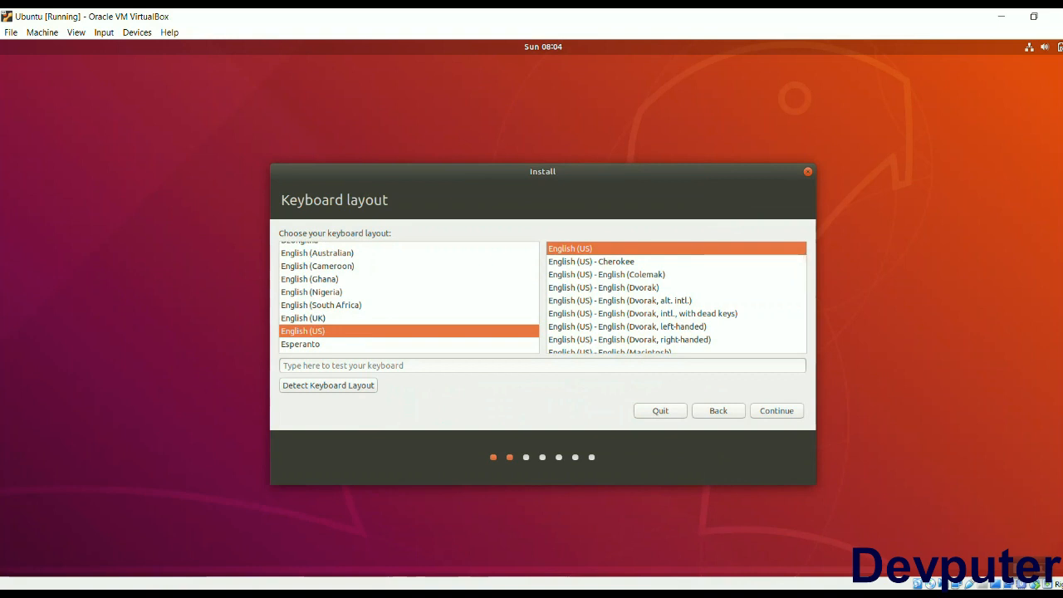
left_click(776, 411)
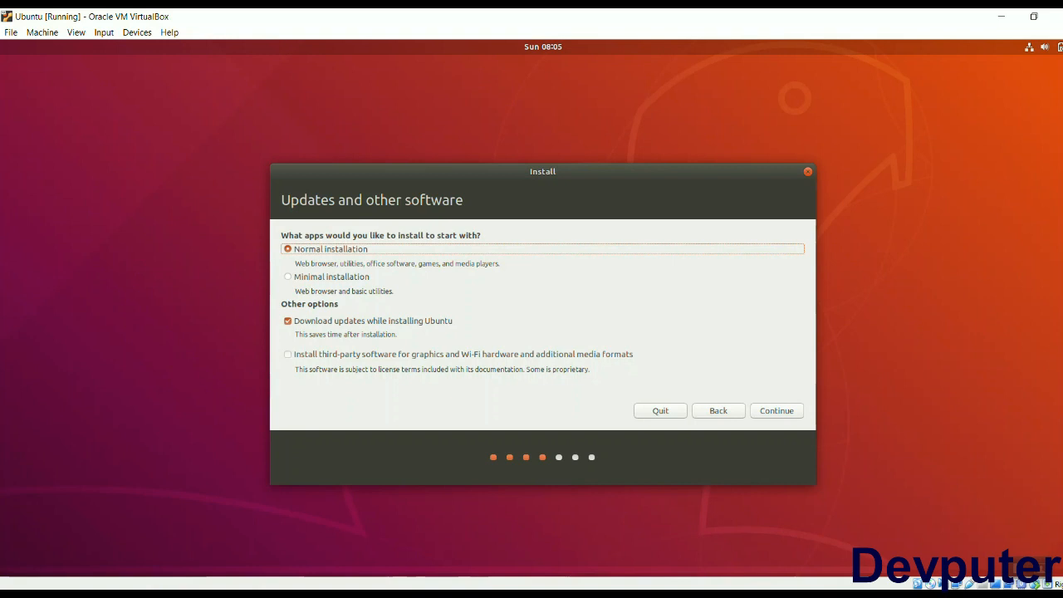
Step: Add third-party software to the normal installation and choose to erase the disk and install Ubuntu, accepting the disk changes
left_click(288, 355)
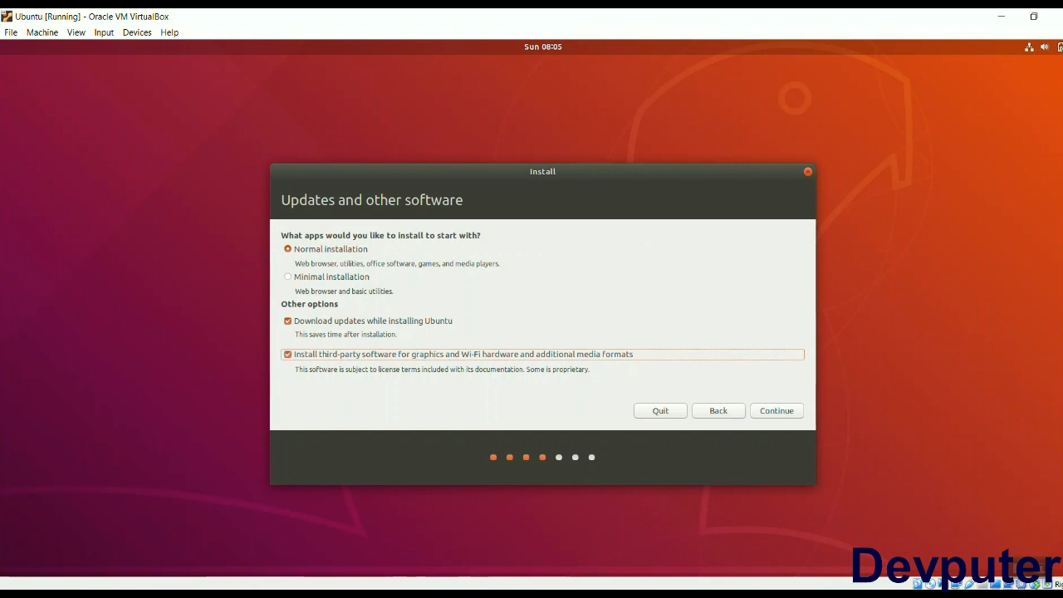
left_click(776, 411)
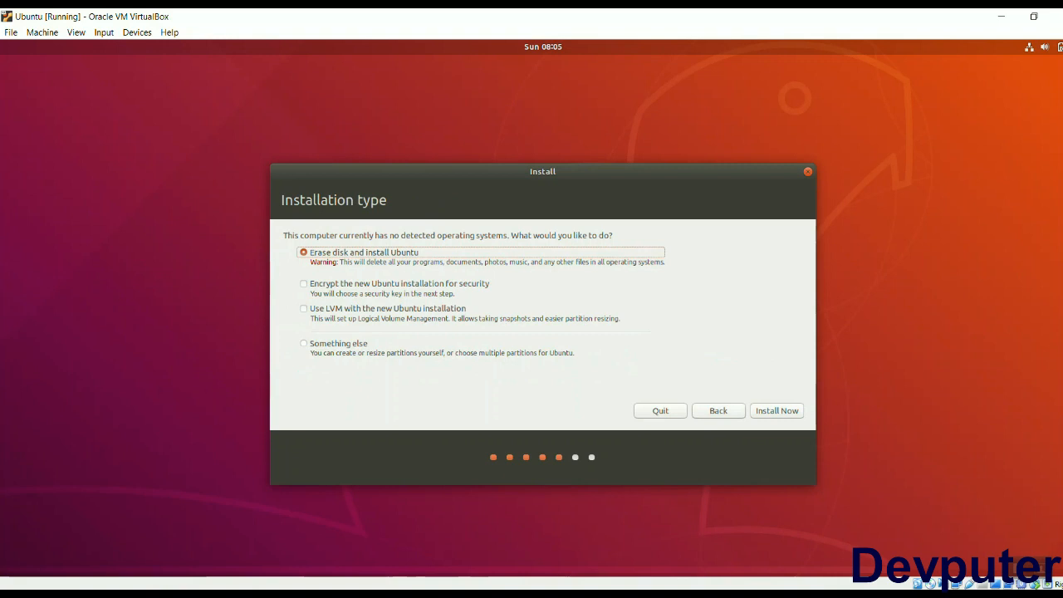
left_click(776, 411)
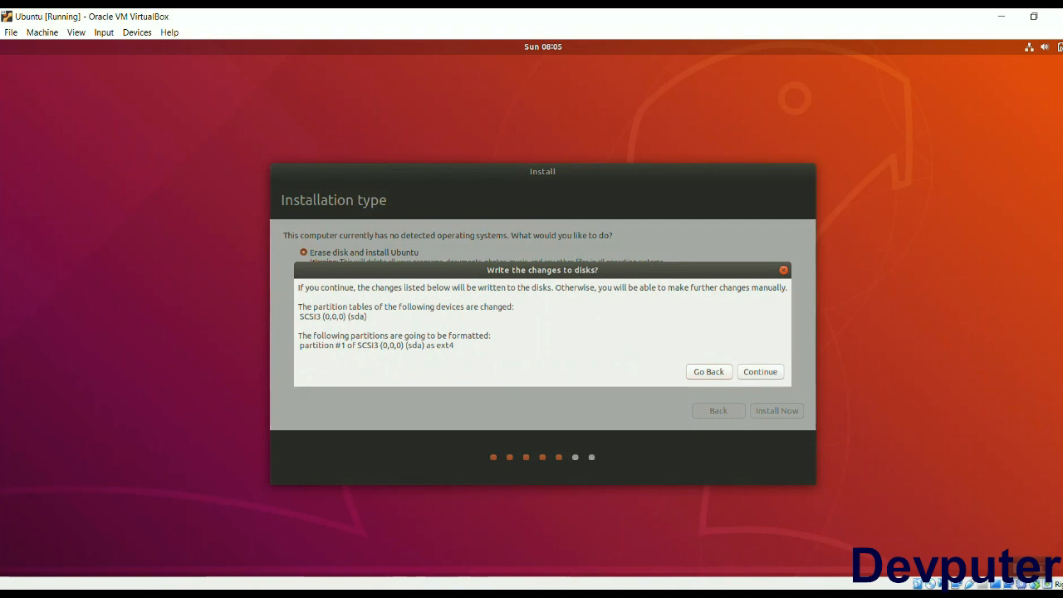
left_click(760, 371)
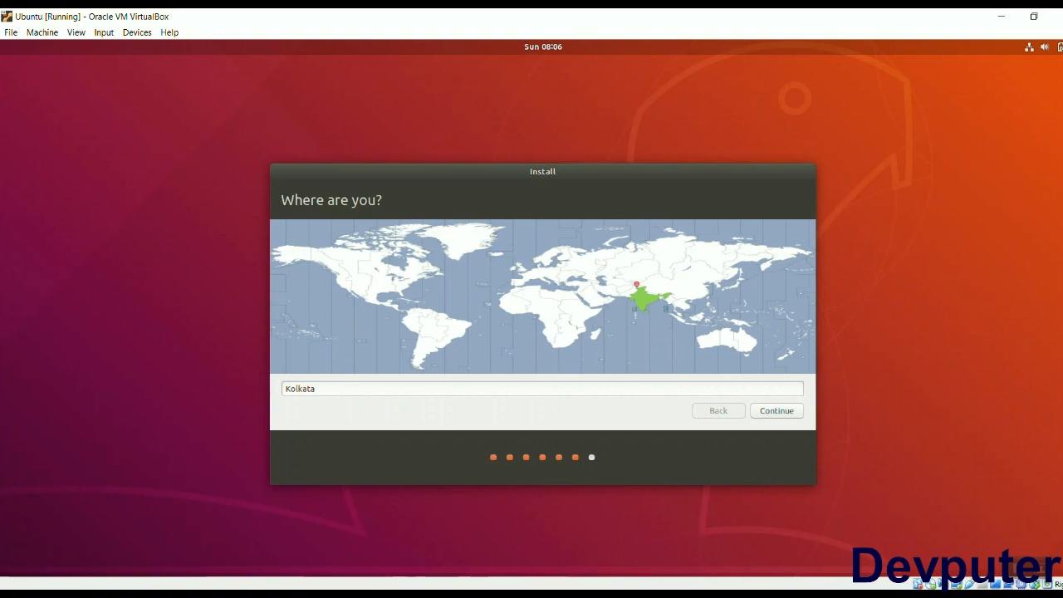
Step: Accept Kolkata as the location and enter devputer as the name for the new account
left_click(777, 411)
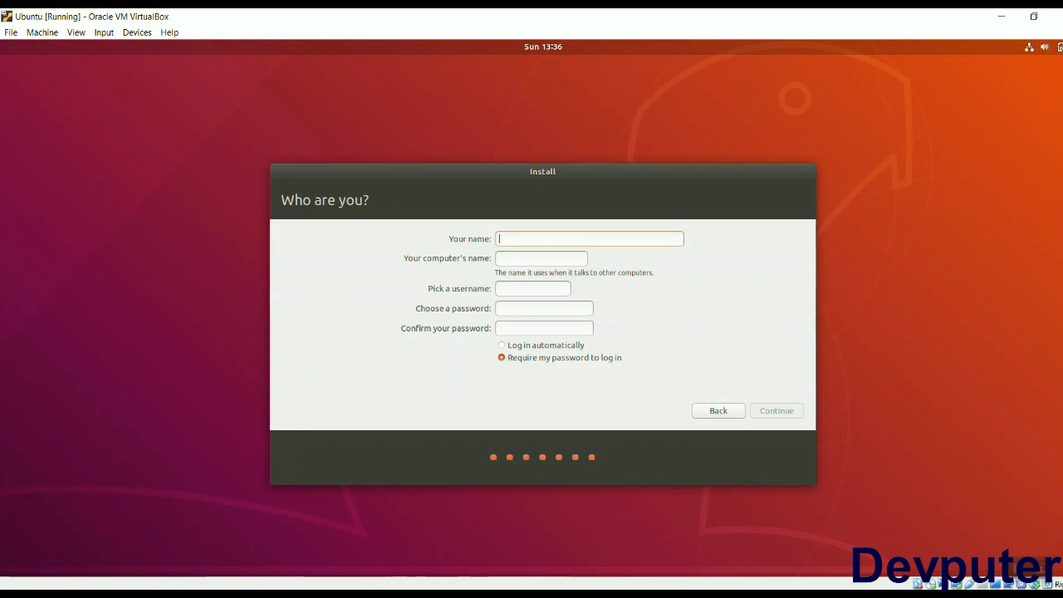
type("de")
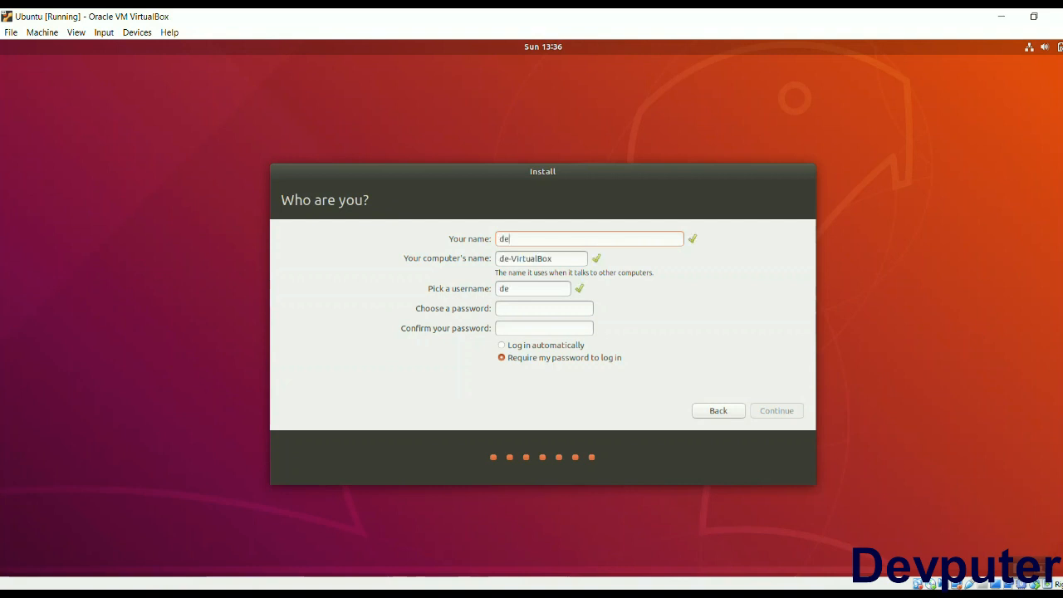
type("vputer")
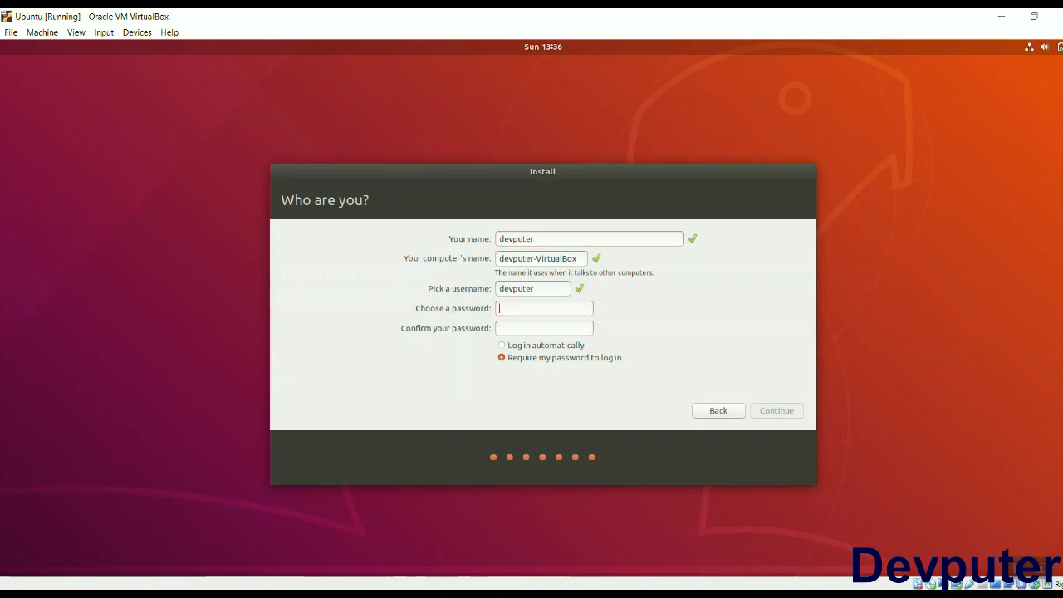
type("*******")
key("BackSpace")
key("BackSpace")
key("BackSpace")
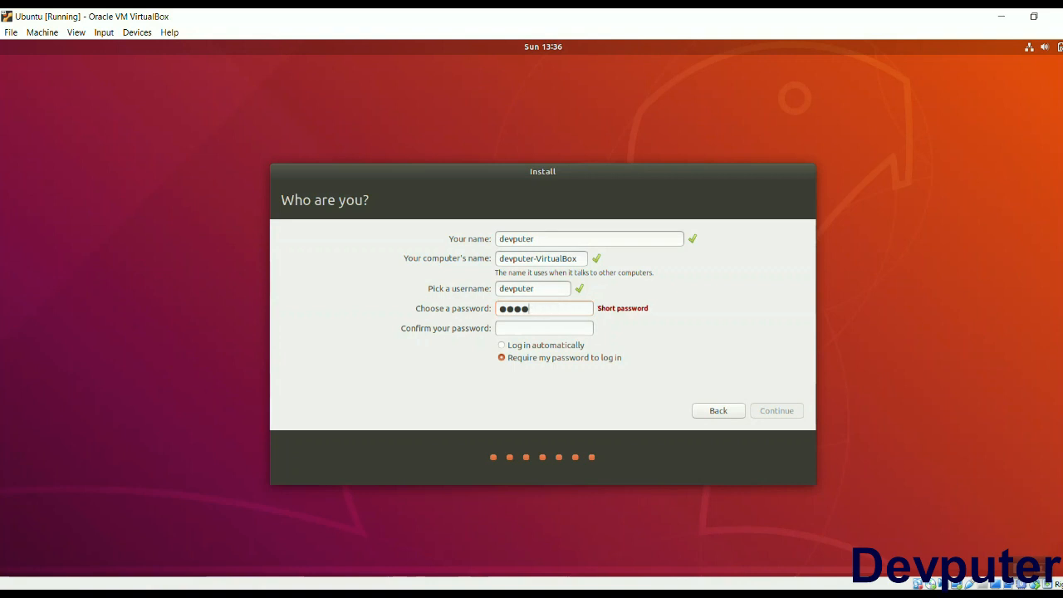
key("BackSpace")
key("BackSpace")
key("BackSpace")
key("BackSpace")
Step: Enter and confirm the account password, keeping the password required to log in, and continue the installation
type("************")
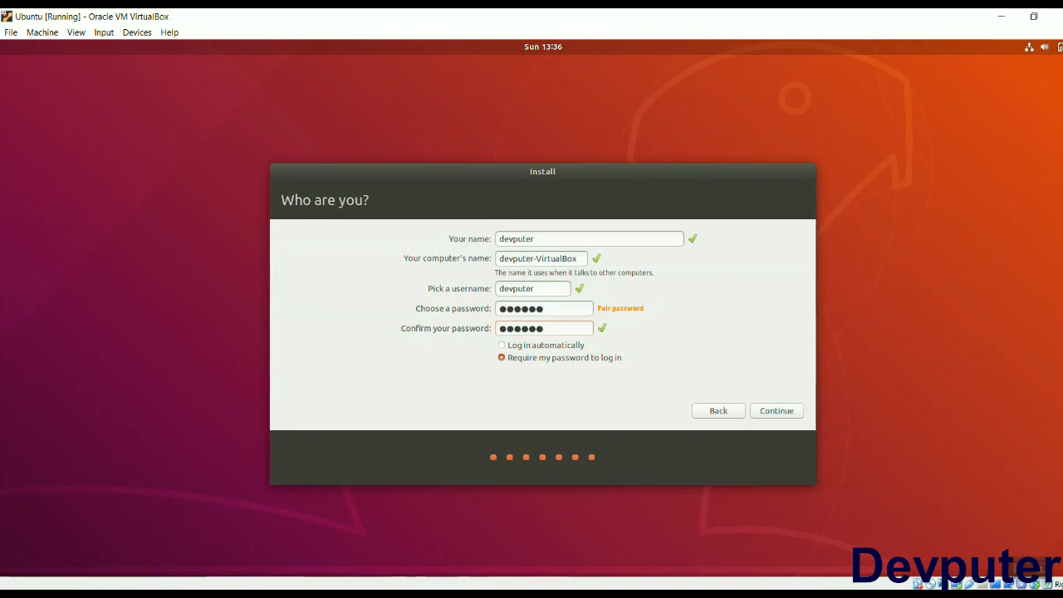
left_click(777, 411)
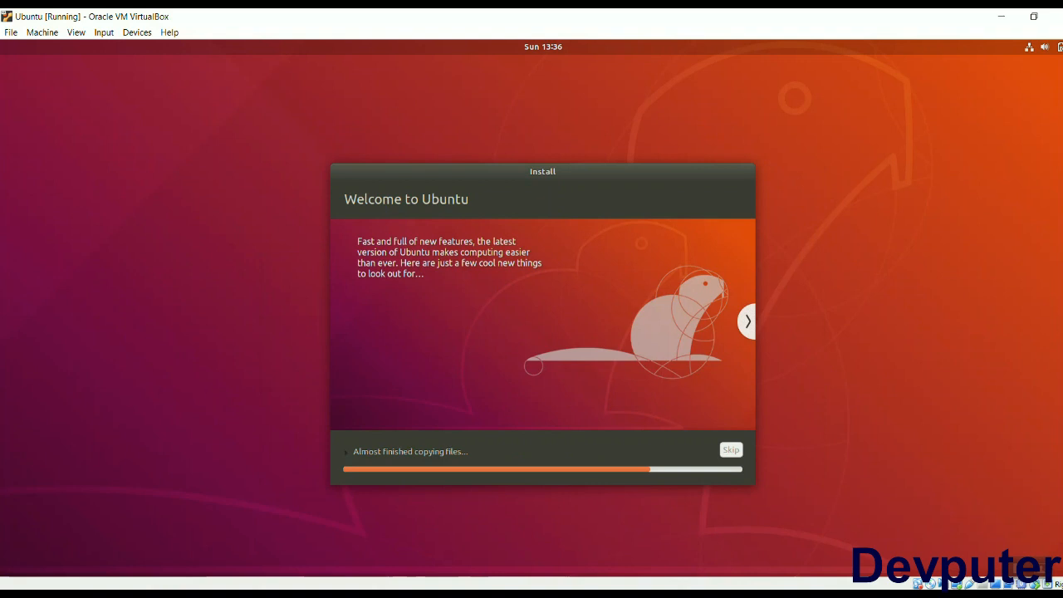
Step: Look briefly at the installation log, and restart the machine into the new system once the installation is complete
left_click(345, 451)
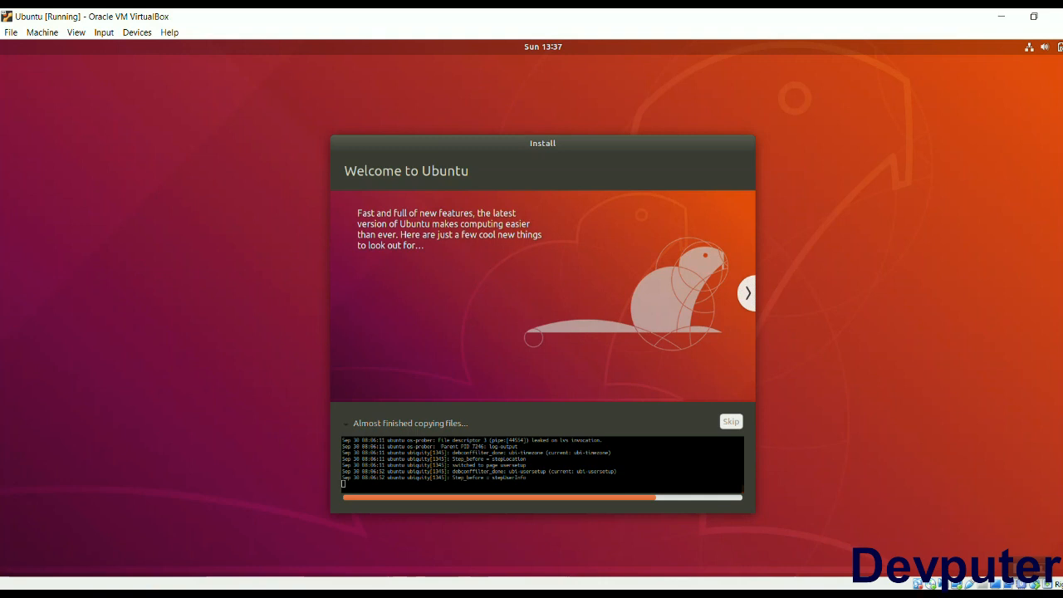
left_click(345, 423)
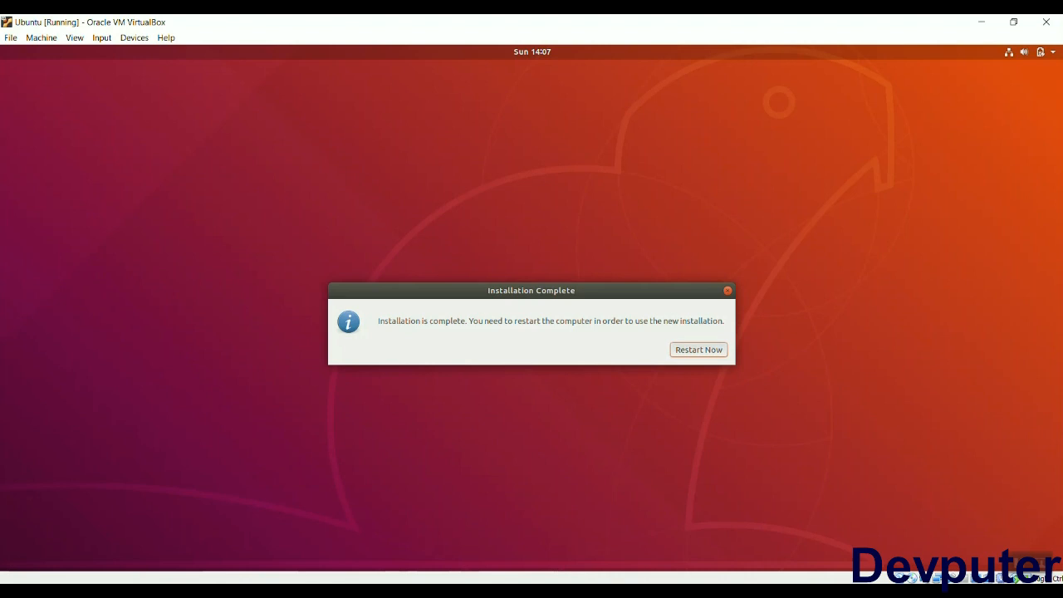
left_click(699, 349)
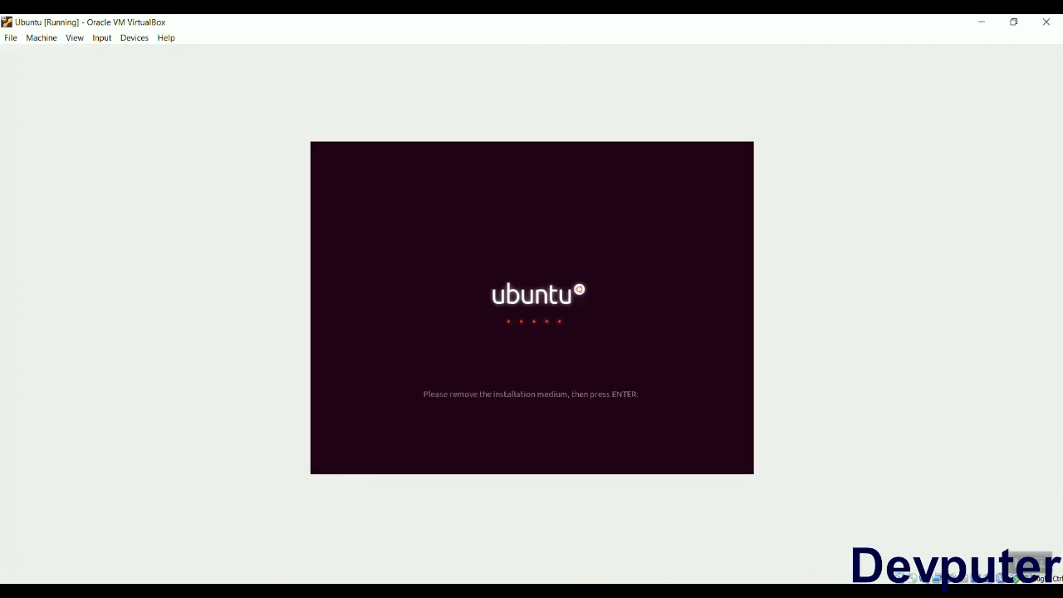
key("Return")
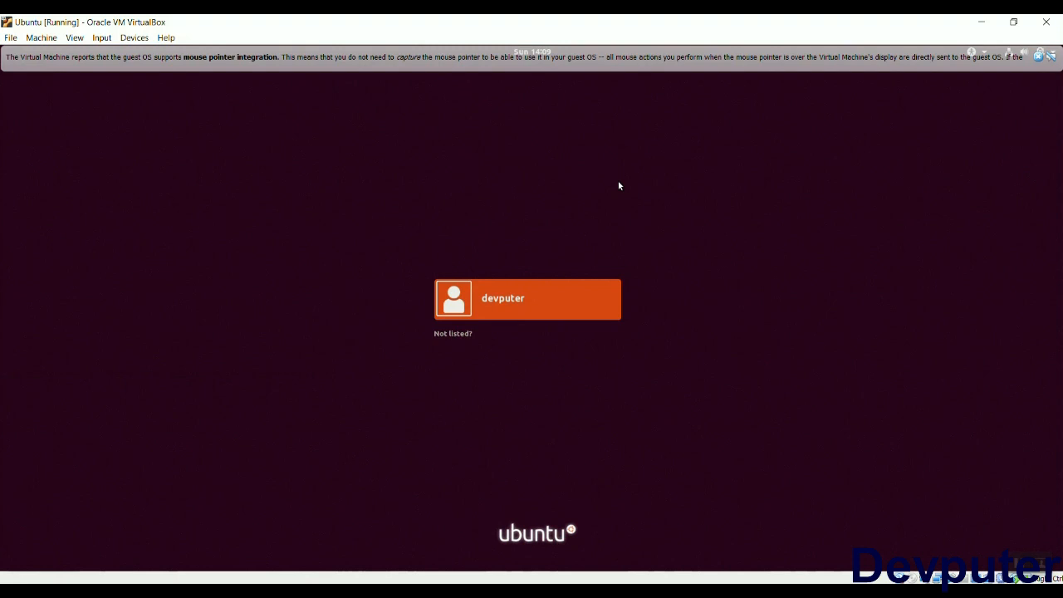
Step: Sign in to Ubuntu as devputer with the account password
left_click(506, 309)
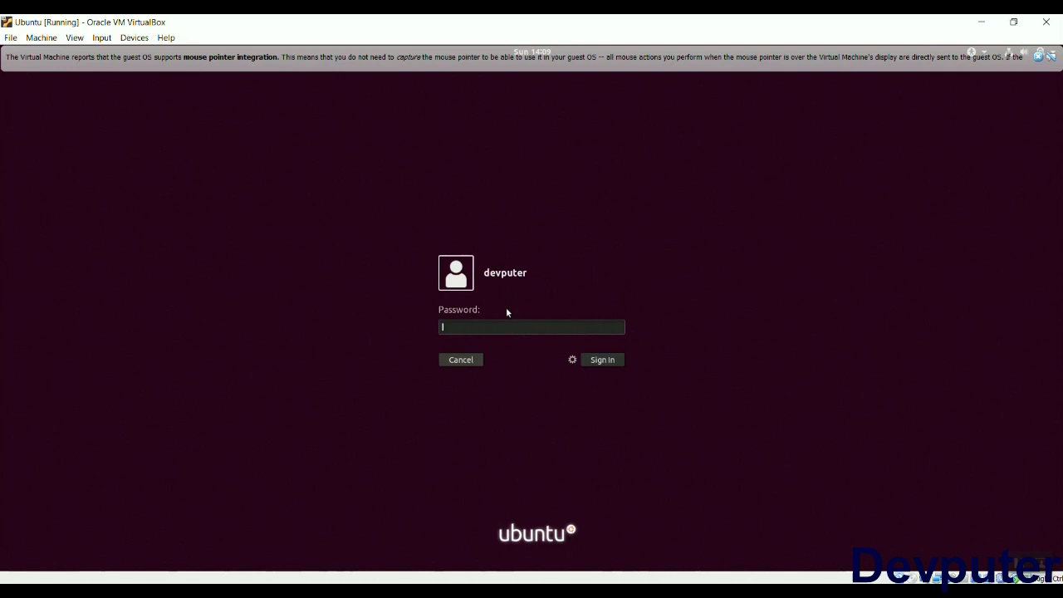
type("••••")
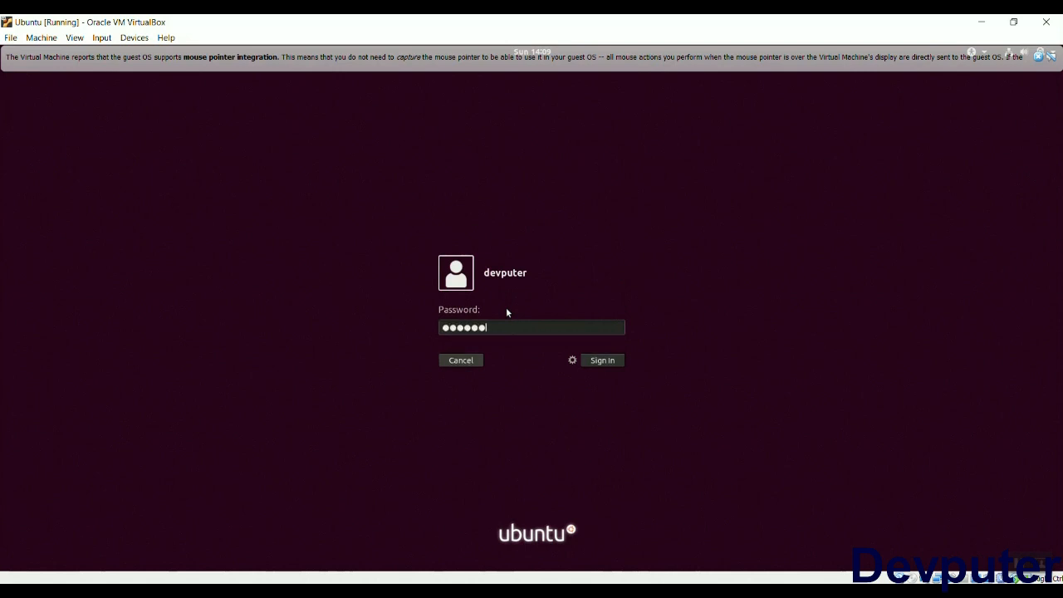
type("••")
key("Return")
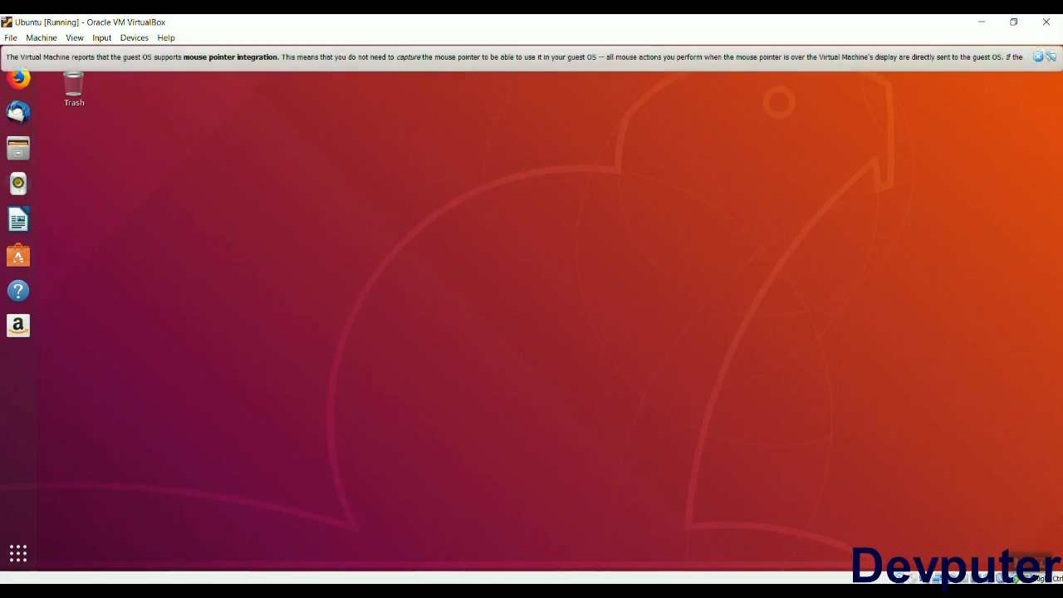
left_click(1013, 22)
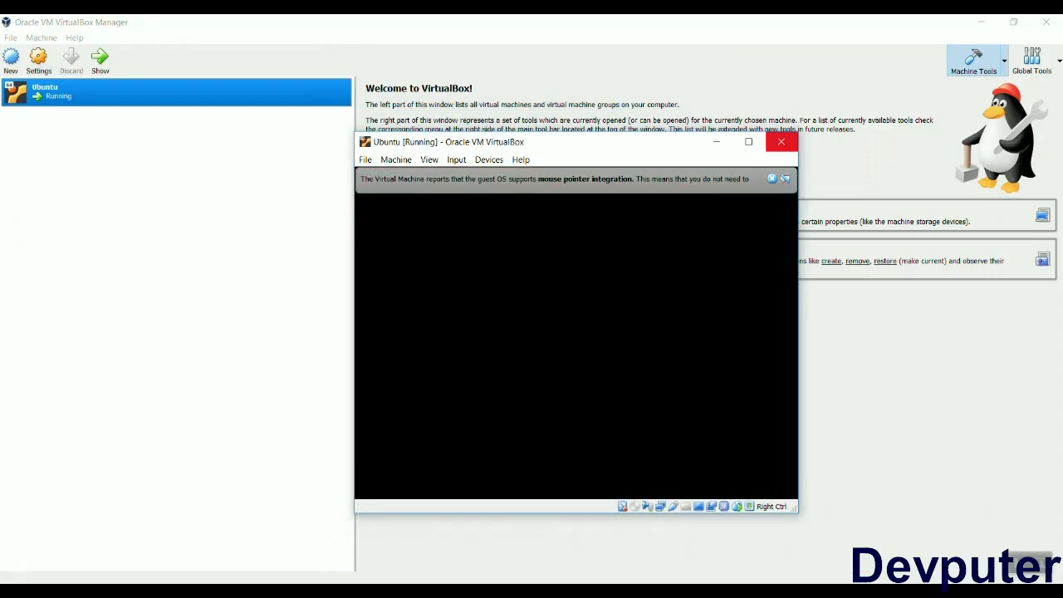
left_click(748, 141)
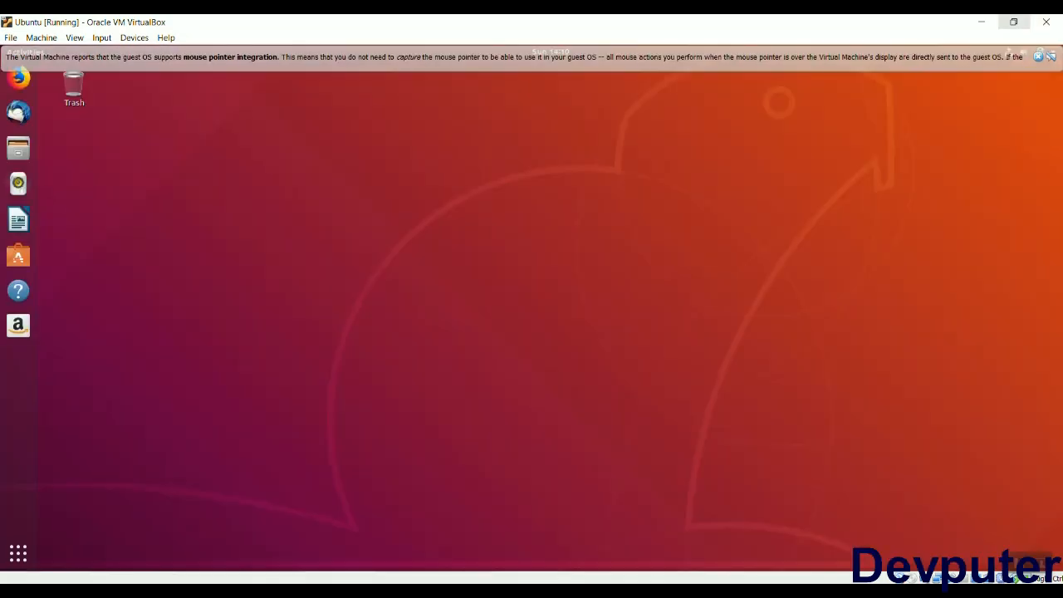
left_click(1013, 21)
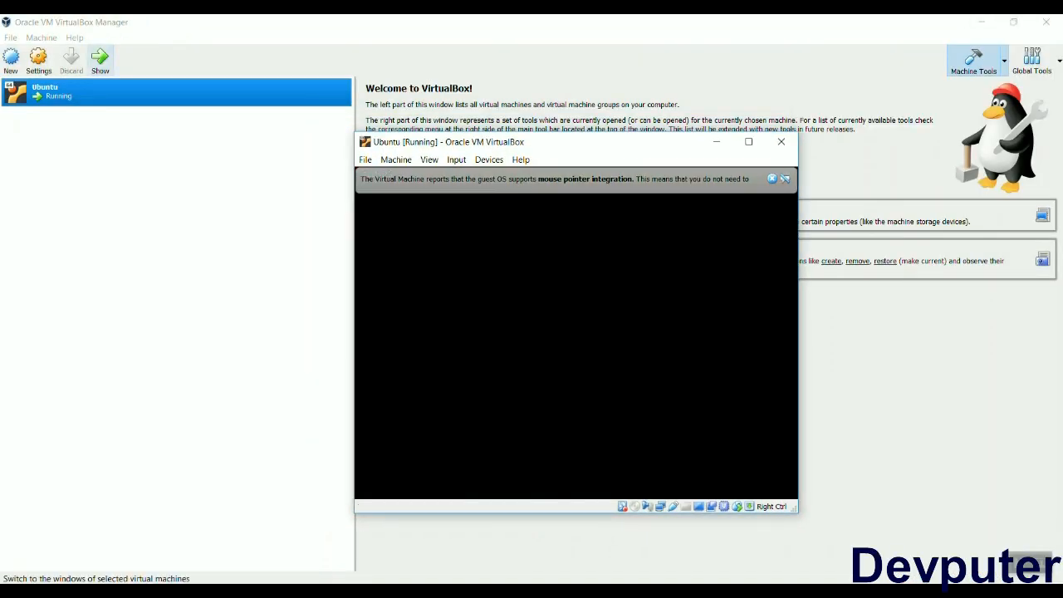
left_click(748, 141)
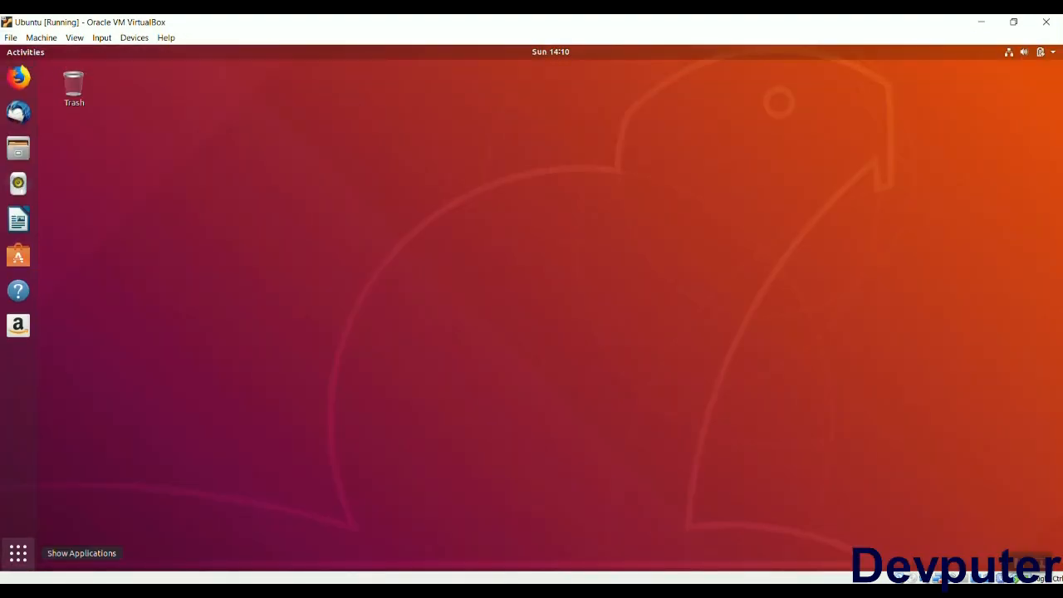
Step: Search the applications for "ter" and open Terminal
left_click(19, 553)
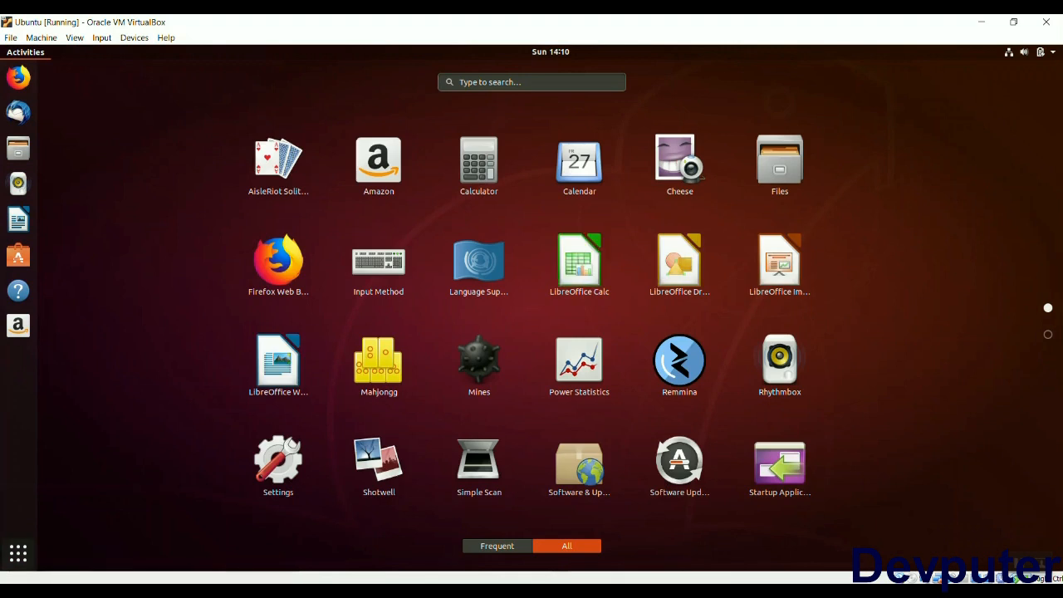
left_click(498, 82)
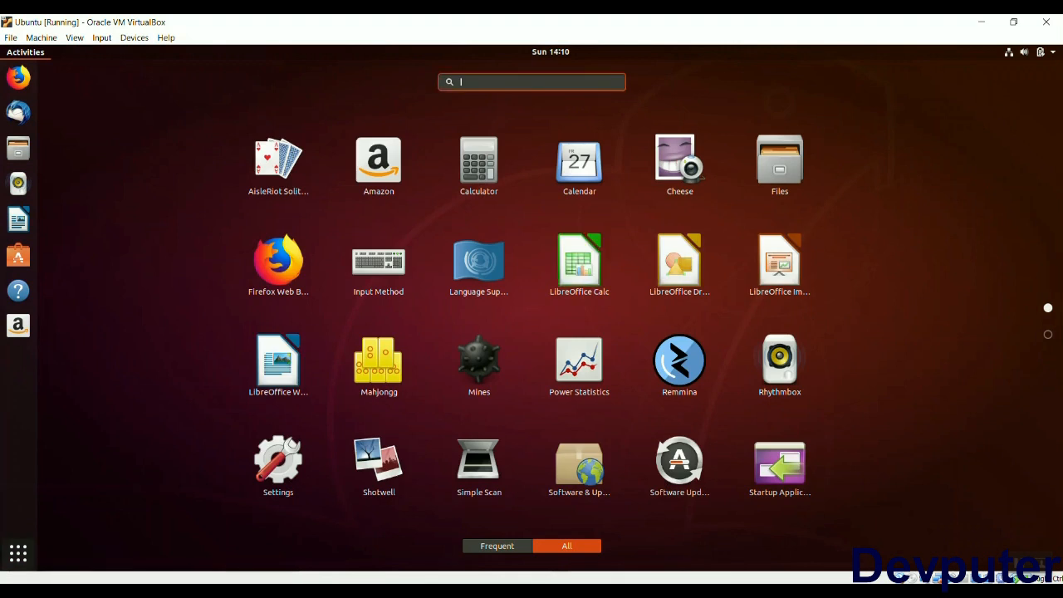
type("ter")
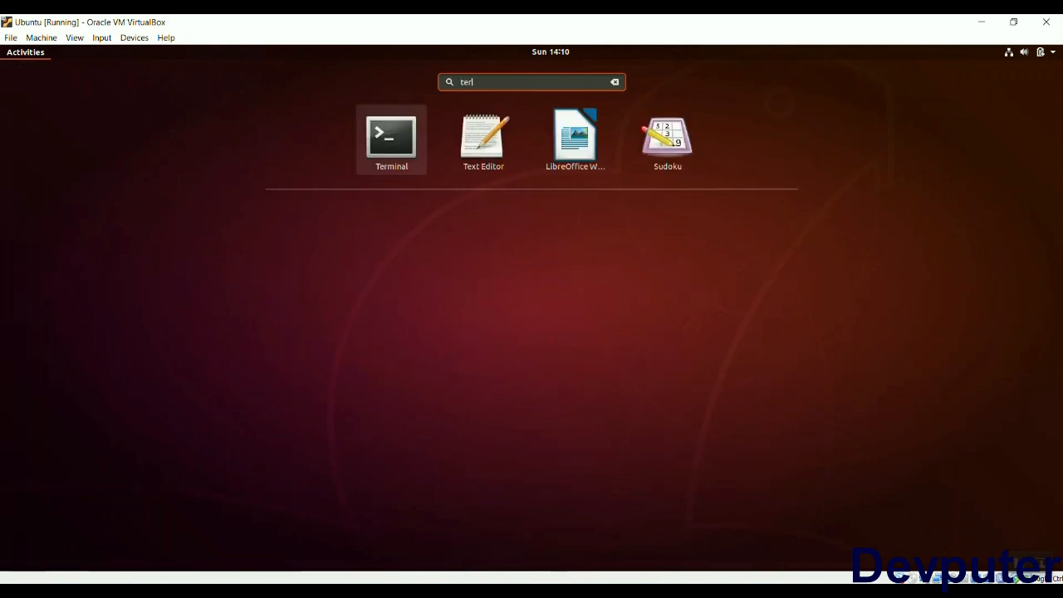
key("Return")
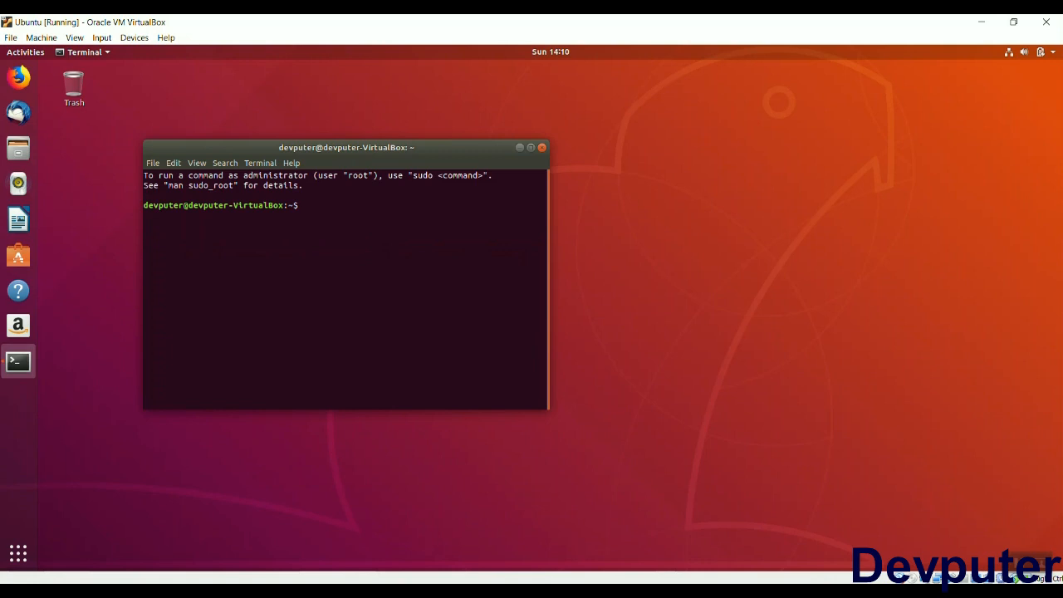
Step: Query the full system information with uname -a and the kernel release with uname -r
key("Return")
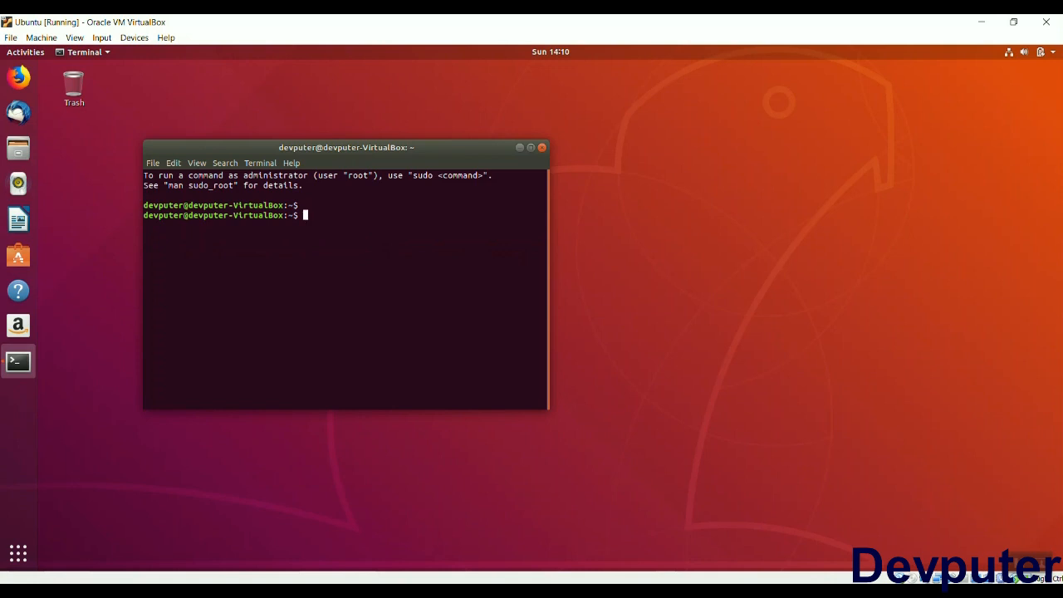
type("uname -a")
key("Return")
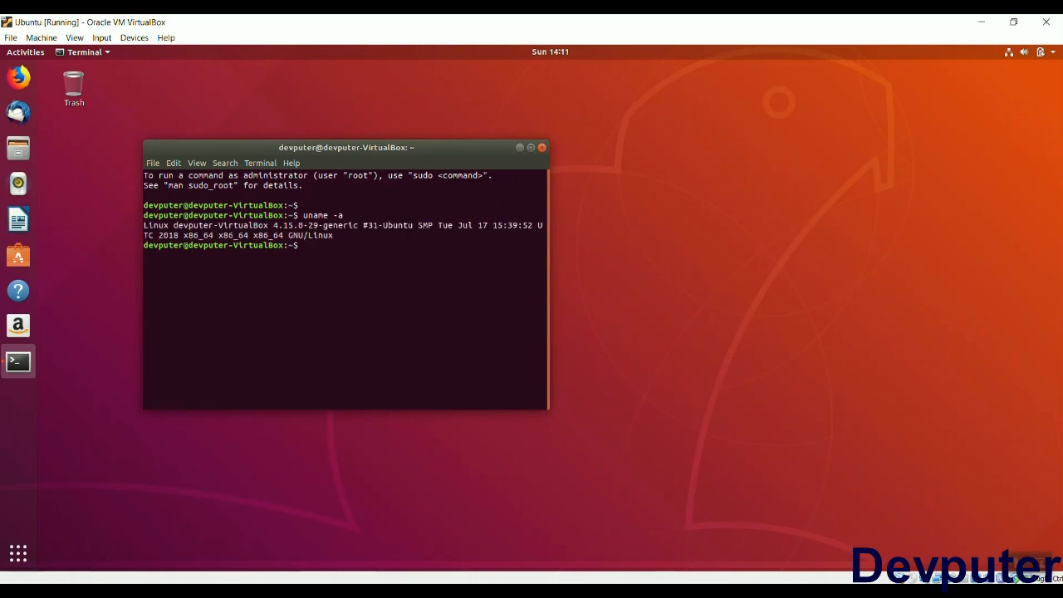
left_click_drag(378, 225, 429, 225)
type("uname -r")
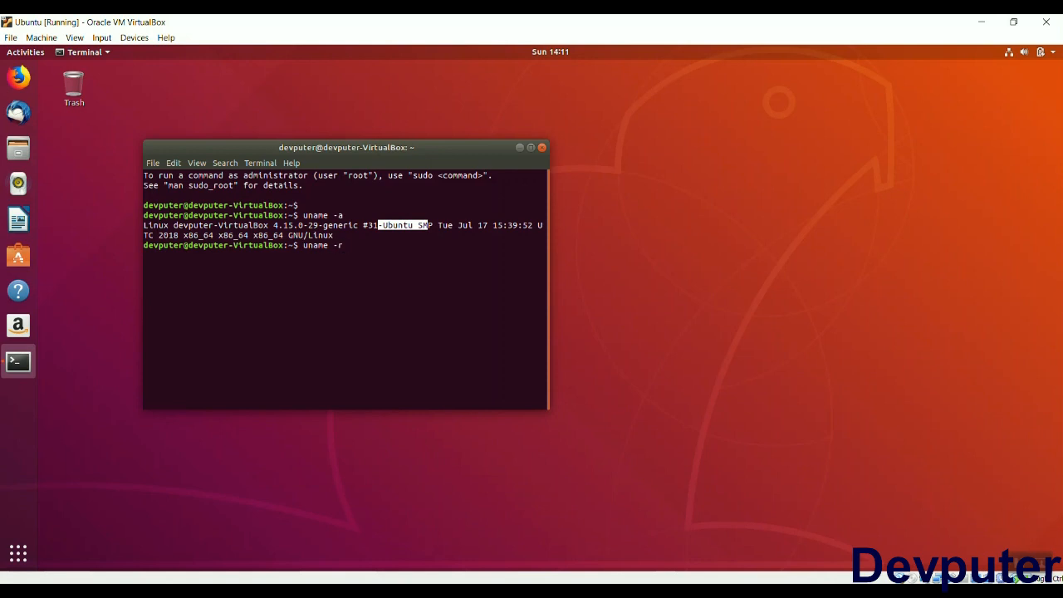
key("Return")
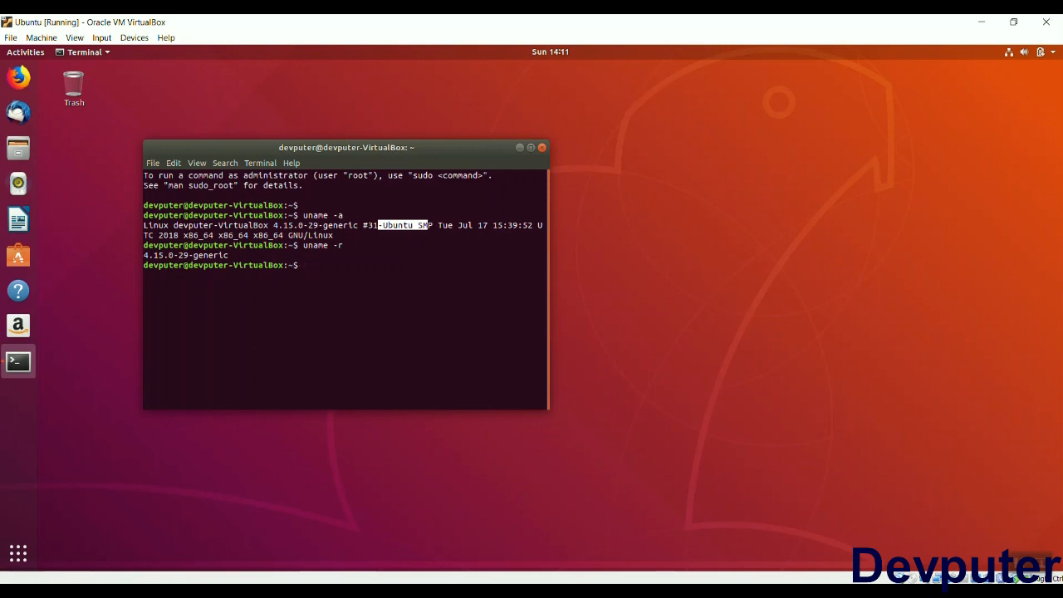
Step: View the manual page of the uname command with man uname and return to the prompt
type("man uname")
key("Return")
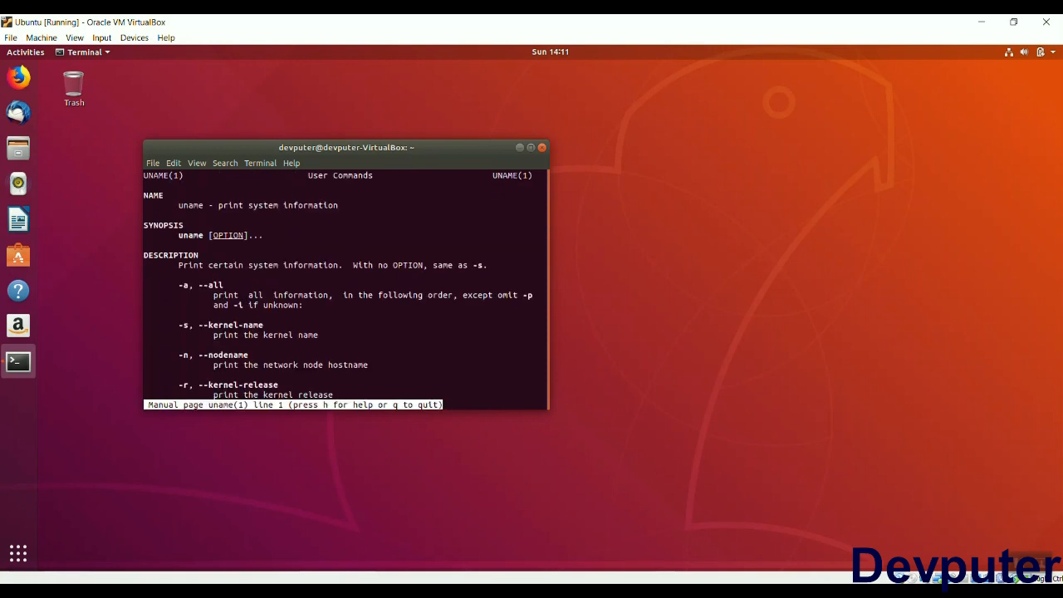
key("q")
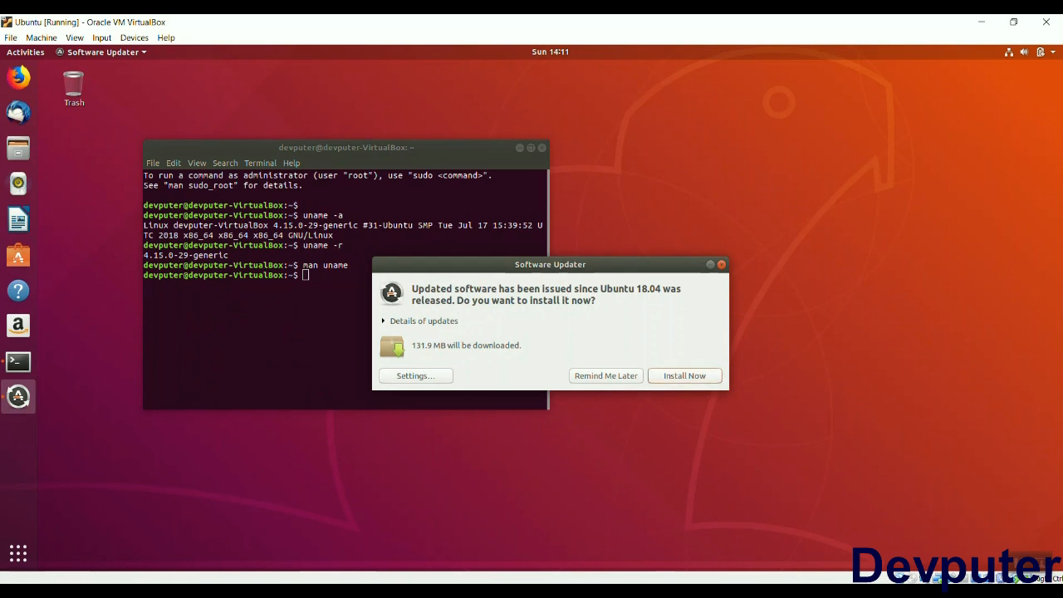
Step: Postpone the offered software updates and close the Terminal window
left_click(606, 376)
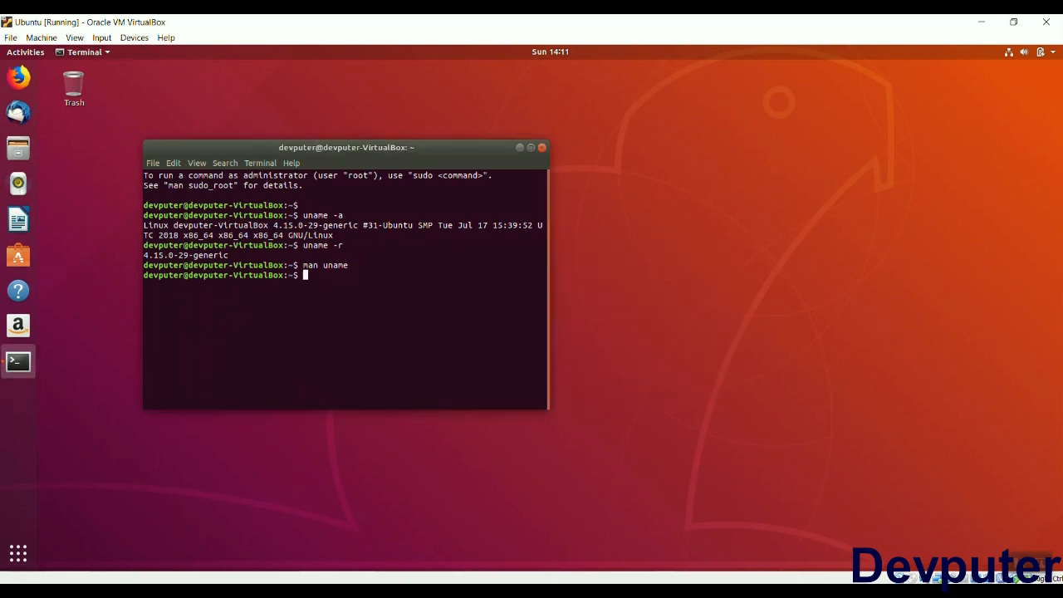
left_click(541, 147)
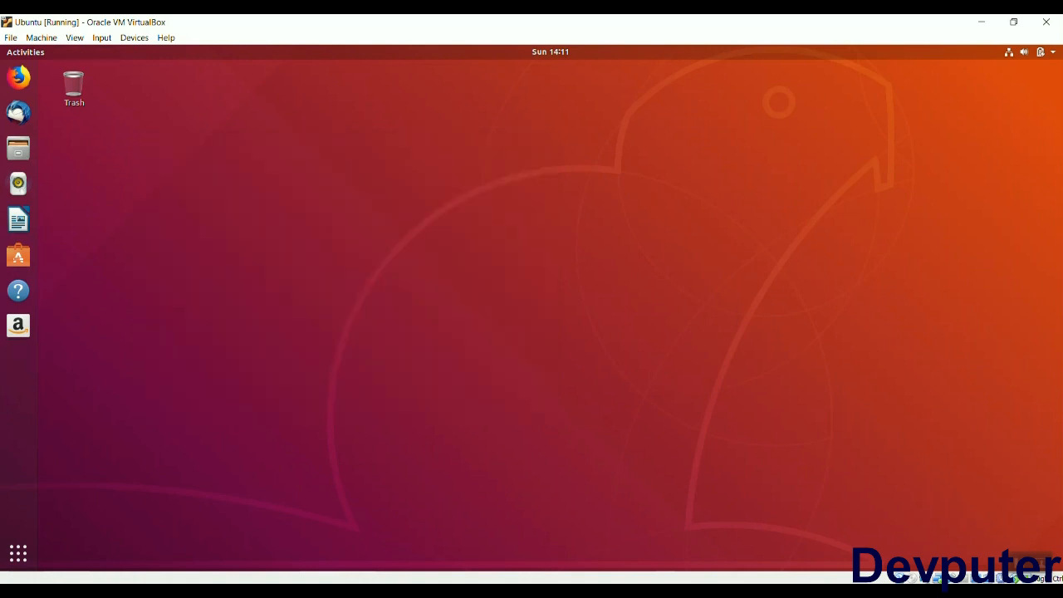
Step: Power off the Ubuntu guest system from its desktop
left_click(1029, 53)
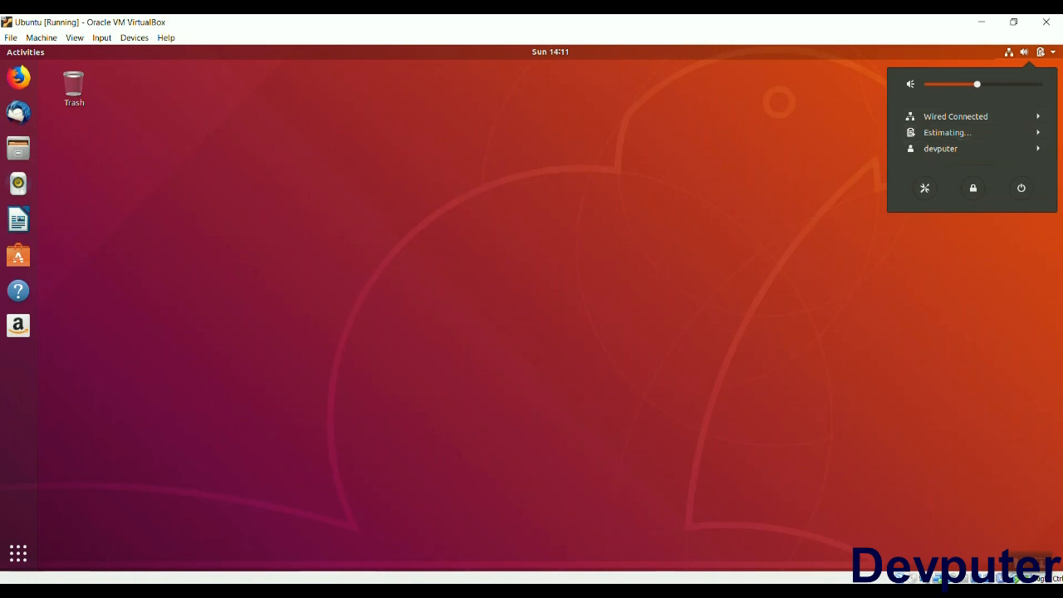
left_click(1021, 188)
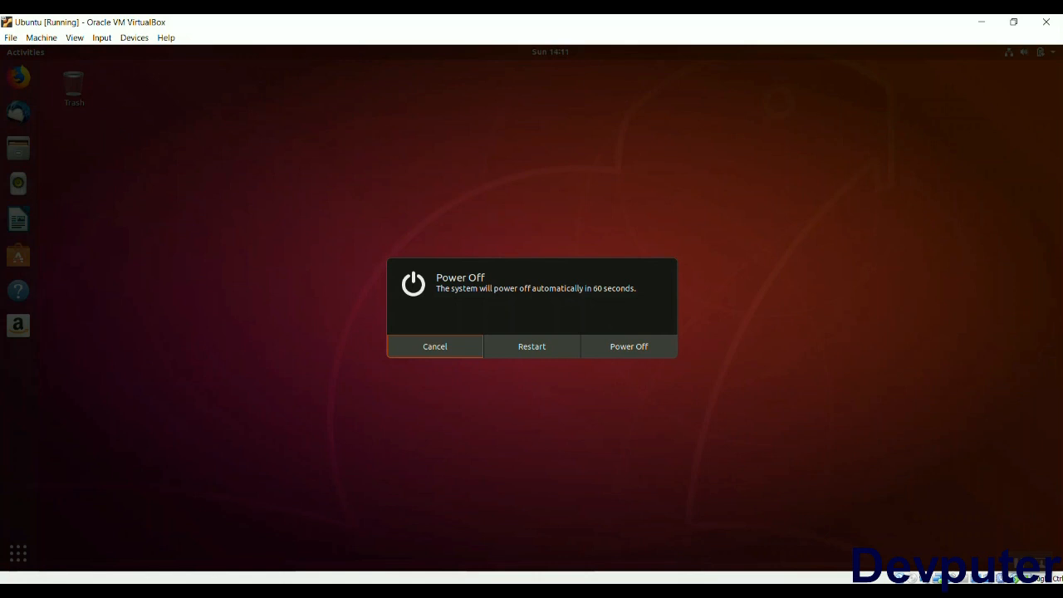
left_click(629, 346)
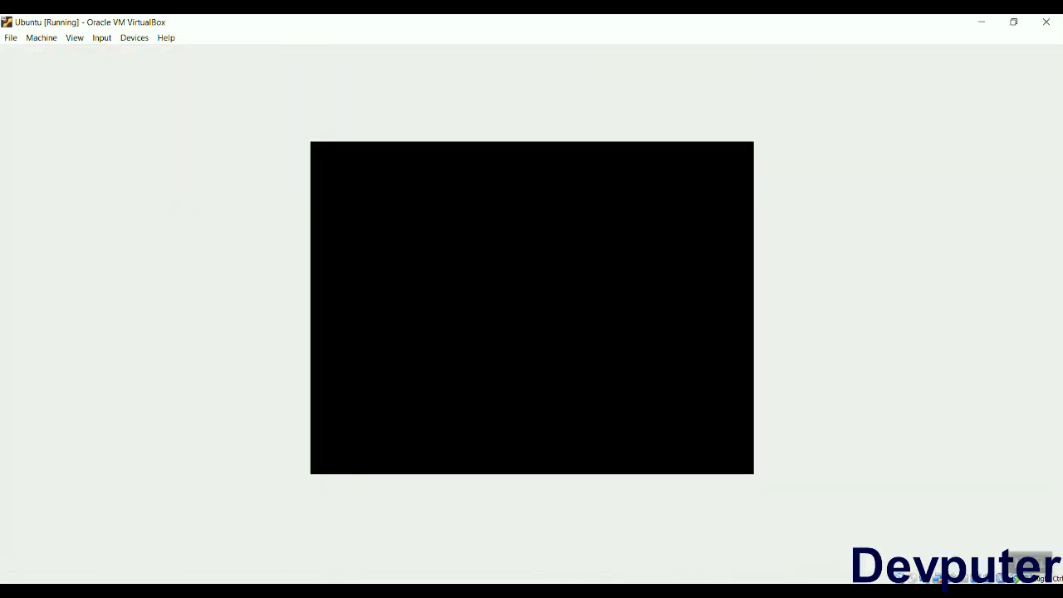